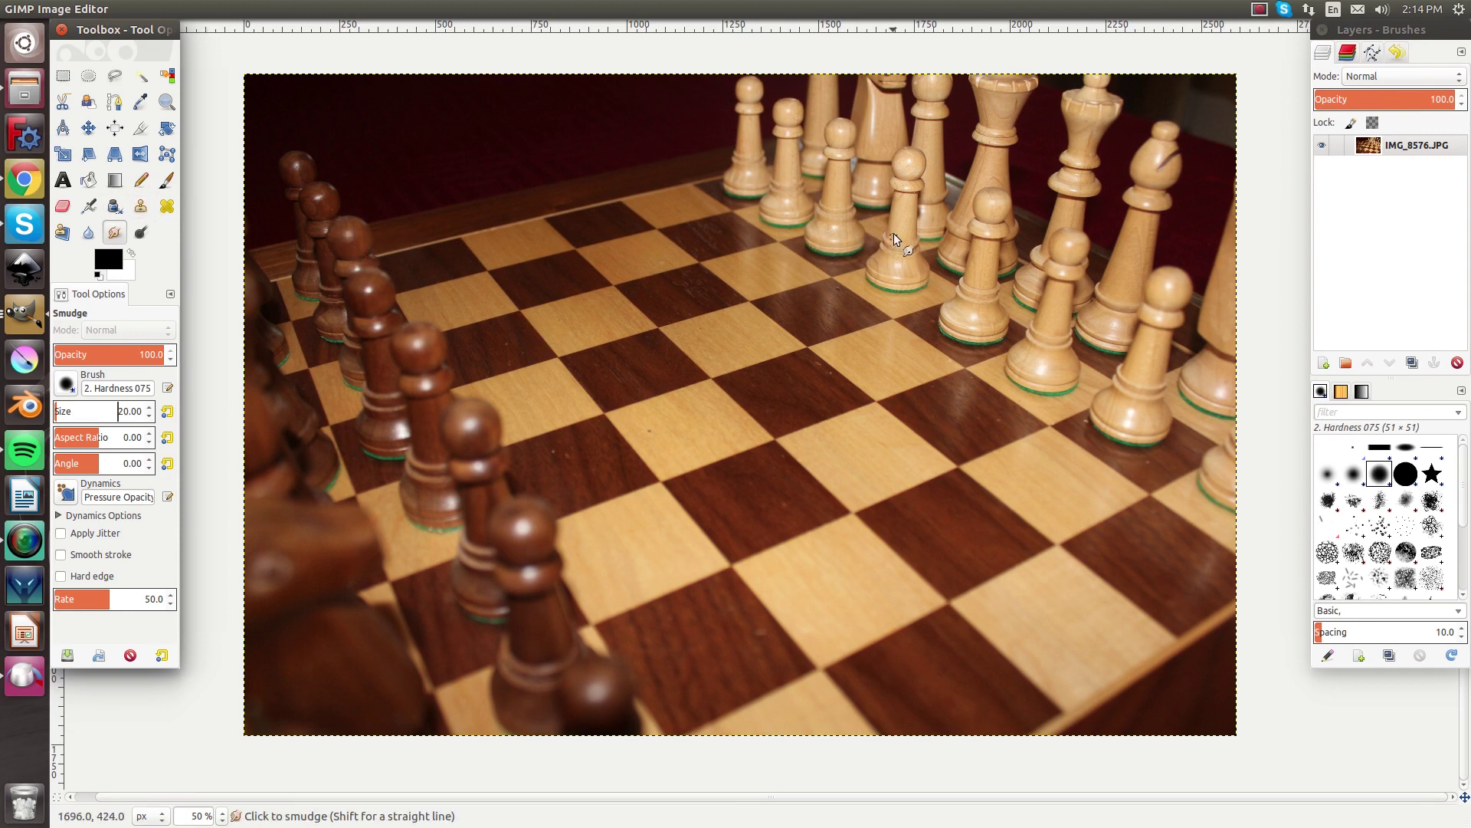
# Smudge the white highlight on the round head of the fourth light pawn from the far end towards one edge, using the 20-size brush
pyautogui.scroll(1, 904, 258)
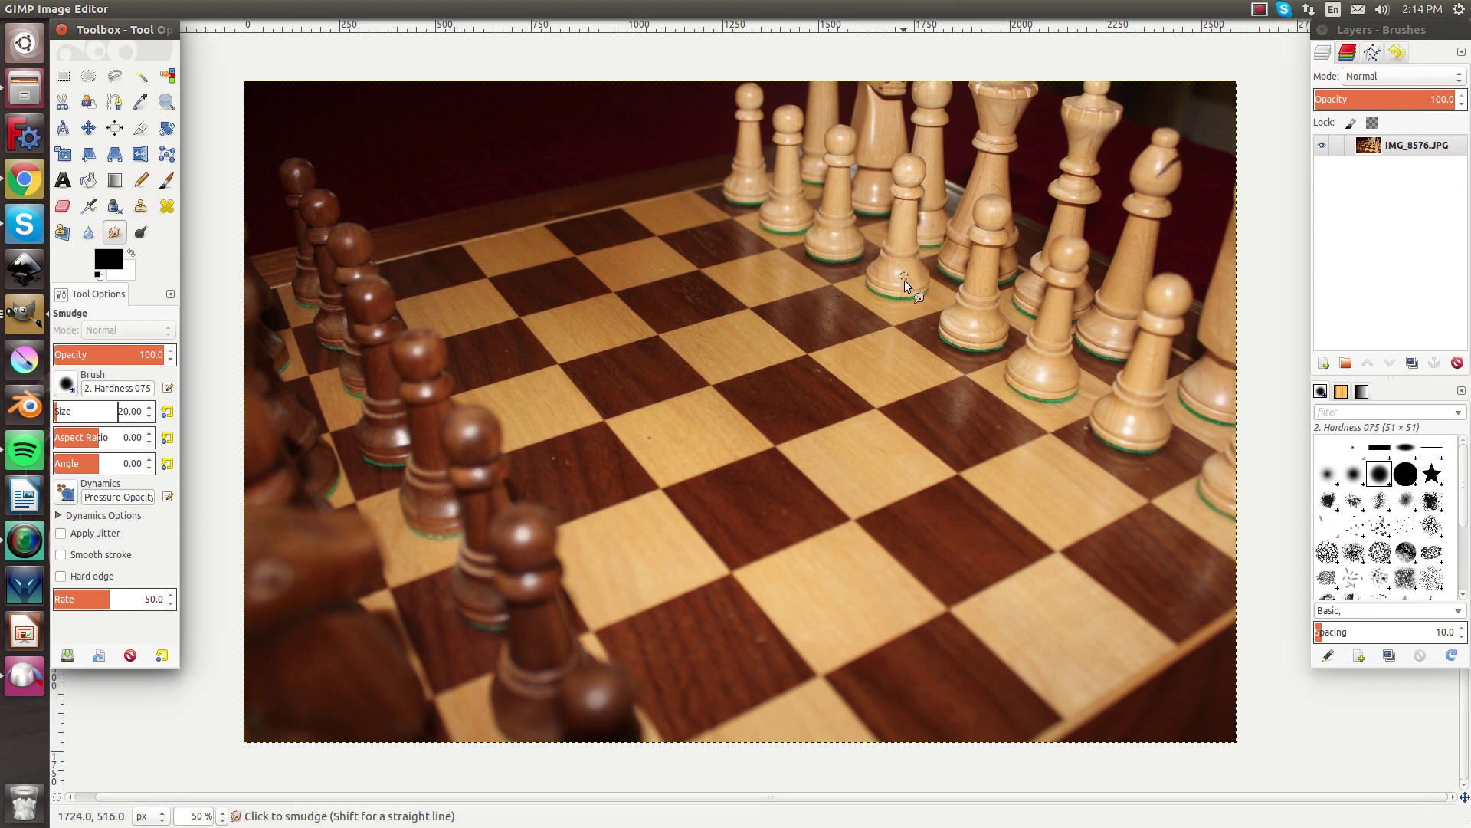
pyautogui.scroll(6, 905, 280)
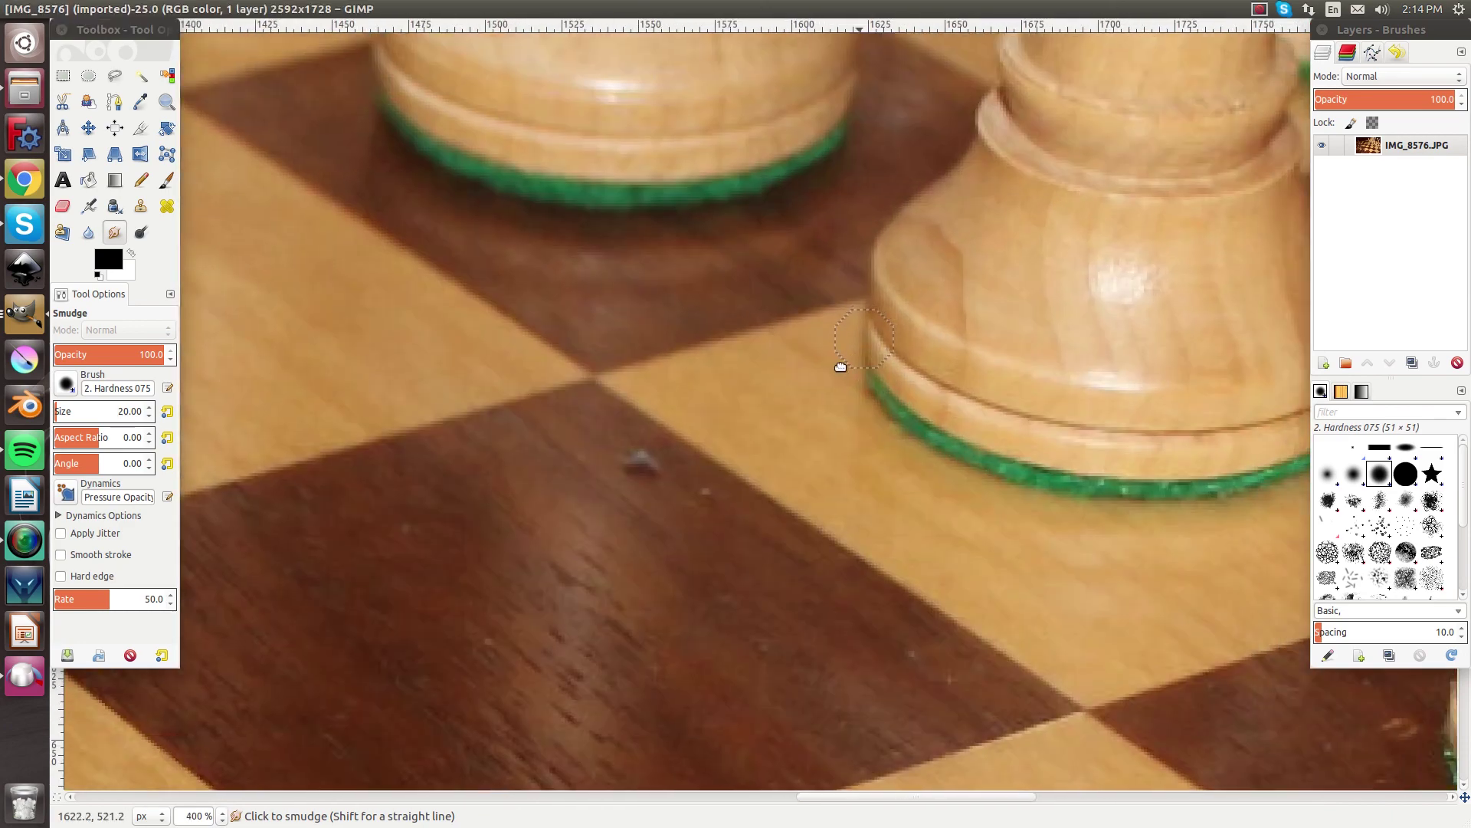
pyautogui.moveTo(841, 367); pyautogui.dragTo(609, 493)
pyautogui.moveTo(778, 223); pyautogui.dragTo(630, 518)
pyautogui.moveTo(673, 276); pyautogui.dragTo(686, 526)
pyautogui.moveTo(758, 363); pyautogui.dragTo(678, 570)
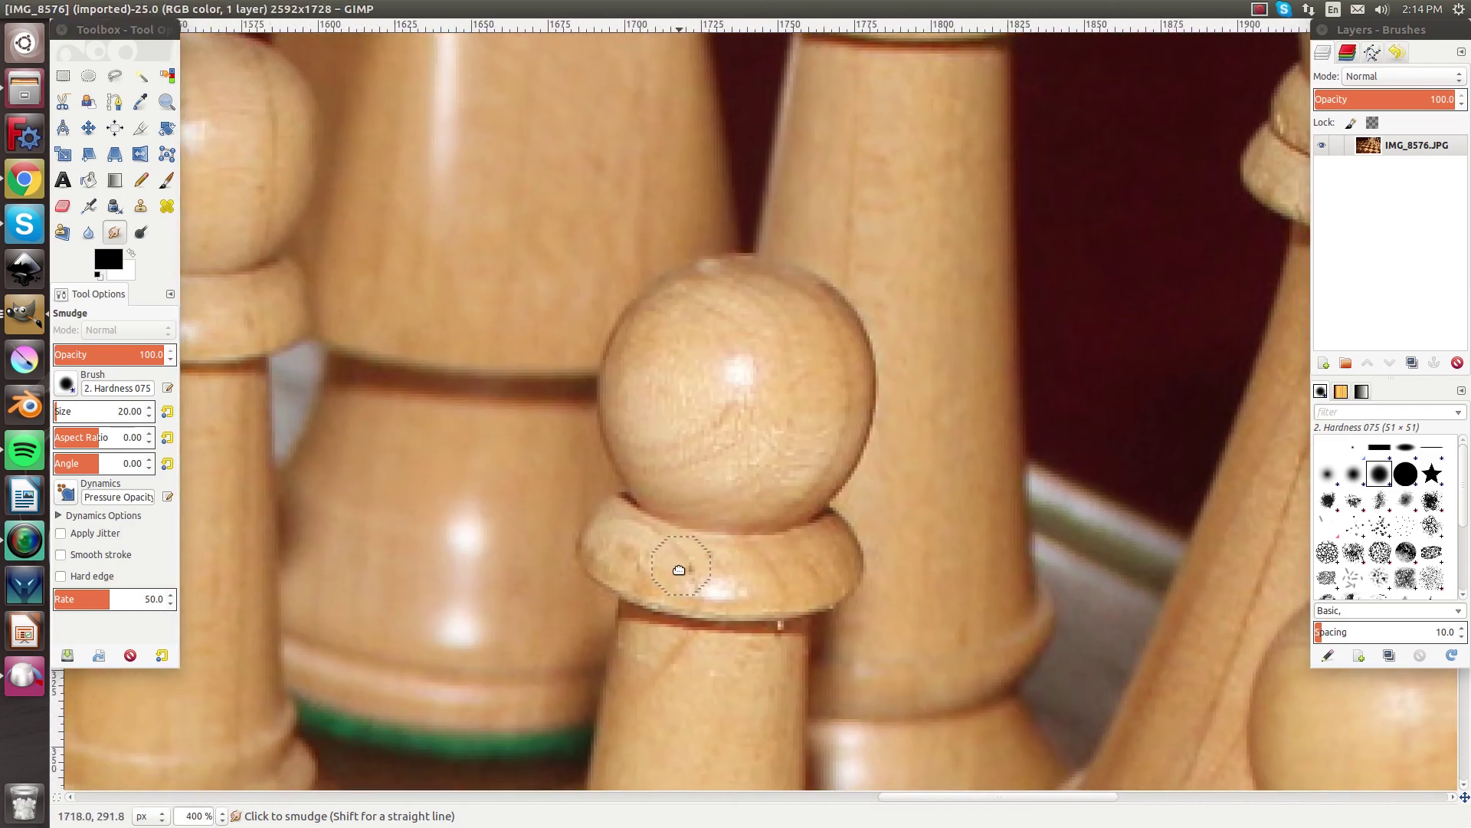
pyautogui.scroll(5, 741, 392)
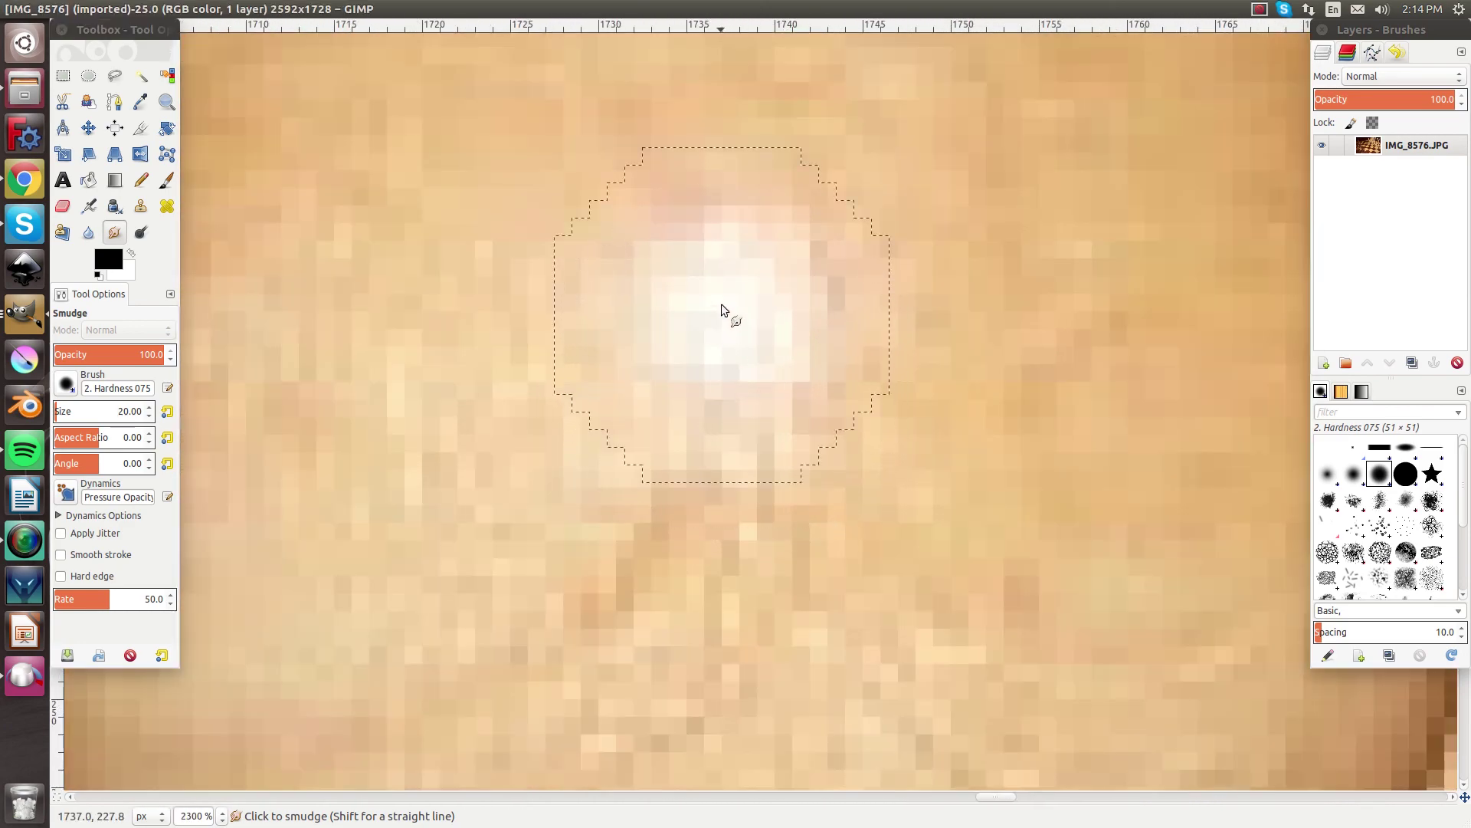
pyautogui.moveTo(738, 297)
pyautogui.mouseDown()
pyautogui.moveTo(612, 195)
pyautogui.moveTo(600, 169)
pyautogui.moveTo(666, 221)
pyautogui.moveTo(634, 132)
pyautogui.moveTo(715, 323)
pyautogui.moveTo(802, 182)
pyautogui.moveTo(721, 284)
pyautogui.moveTo(847, 305)
pyautogui.moveTo(744, 282)
pyautogui.moveTo(733, 351)
pyautogui.moveTo(753, 316)
pyautogui.moveTo(635, 308)
pyautogui.moveTo(672, 263)
pyautogui.moveTo(568, 241)
pyautogui.moveTo(723, 327)
pyautogui.moveTo(760, 320)
pyautogui.moveTo(747, 288)
pyautogui.moveTo(534, 260)
pyautogui.moveTo(607, 253)
pyautogui.moveTo(451, 248)
pyautogui.moveTo(627, 318)
pyautogui.moveTo(336, 283)
pyautogui.moveTo(525, 325)
pyautogui.moveTo(344, 295)
pyautogui.moveTo(533, 375)
pyautogui.moveTo(344, 331)
pyautogui.mouseUp()
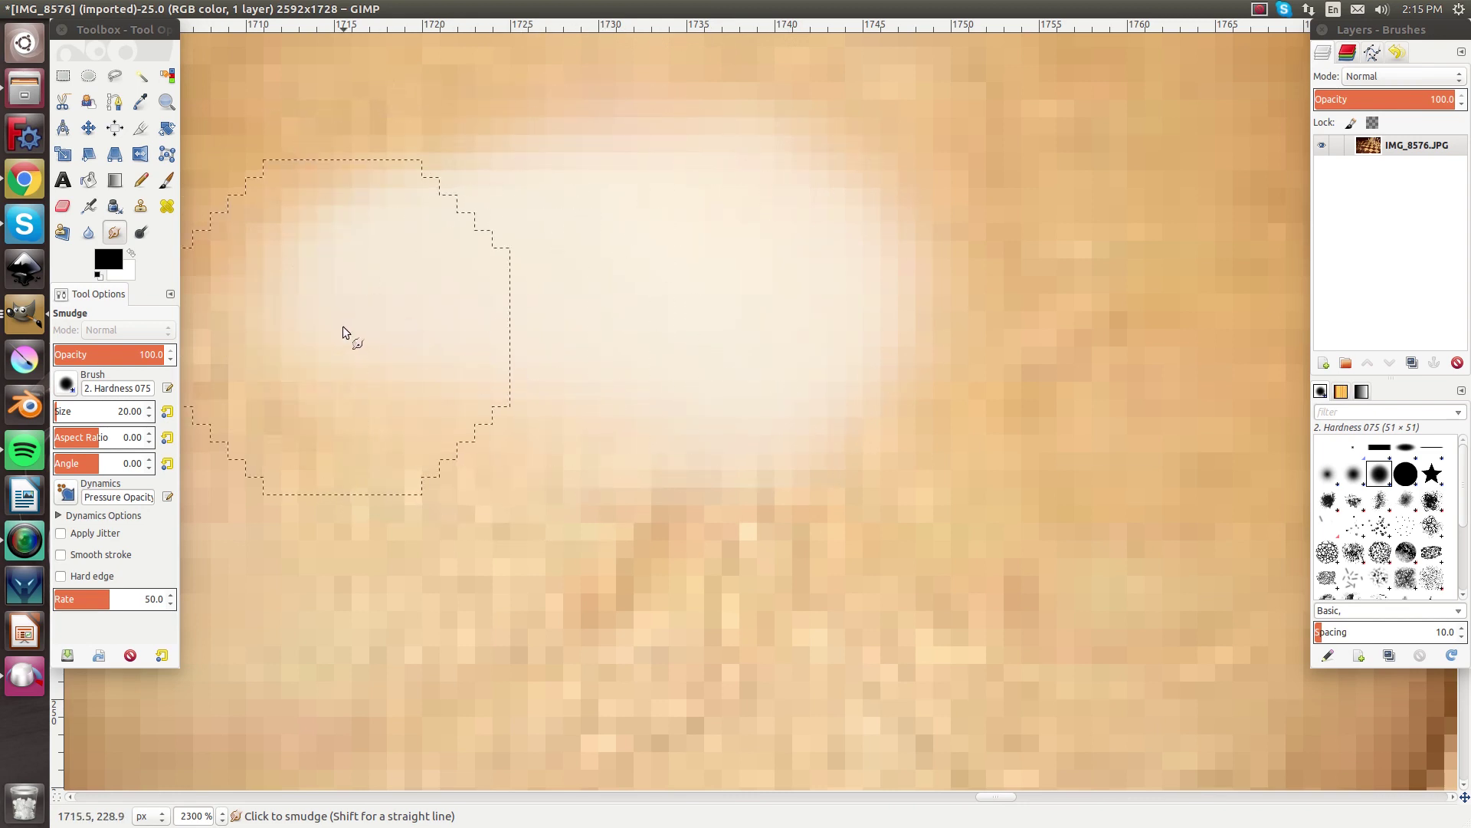
# Extend the smudged highlight into a white band spanning the full width of the pawn's head
pyautogui.moveTo(432, 333); pyautogui.dragTo(714, 464)
pyautogui.moveTo(767, 299)
pyautogui.mouseDown()
pyautogui.moveTo(458, 305)
pyautogui.moveTo(630, 445)
pyautogui.moveTo(783, 478)
pyautogui.moveTo(609, 472)
pyautogui.moveTo(306, 358)
pyautogui.moveTo(490, 392)
pyautogui.moveTo(406, 367)
pyautogui.moveTo(233, 365)
pyautogui.mouseUp()
pyautogui.moveTo(967, 538); pyautogui.dragTo(494, 472)
pyautogui.moveTo(489, 391)
pyautogui.mouseDown()
pyautogui.moveTo(579, 379)
pyautogui.moveTo(896, 334)
pyautogui.moveTo(863, 332)
pyautogui.moveTo(733, 367)
pyautogui.moveTo(1106, 345)
pyautogui.moveTo(751, 344)
pyautogui.moveTo(1131, 255)
pyautogui.moveTo(964, 335)
pyautogui.moveTo(1094, 334)
pyautogui.moveTo(799, 413)
pyautogui.moveTo(1311, 324)
pyautogui.moveTo(1110, 335)
pyautogui.moveTo(1262, 226)
pyautogui.moveTo(780, 361)
pyautogui.mouseUp()
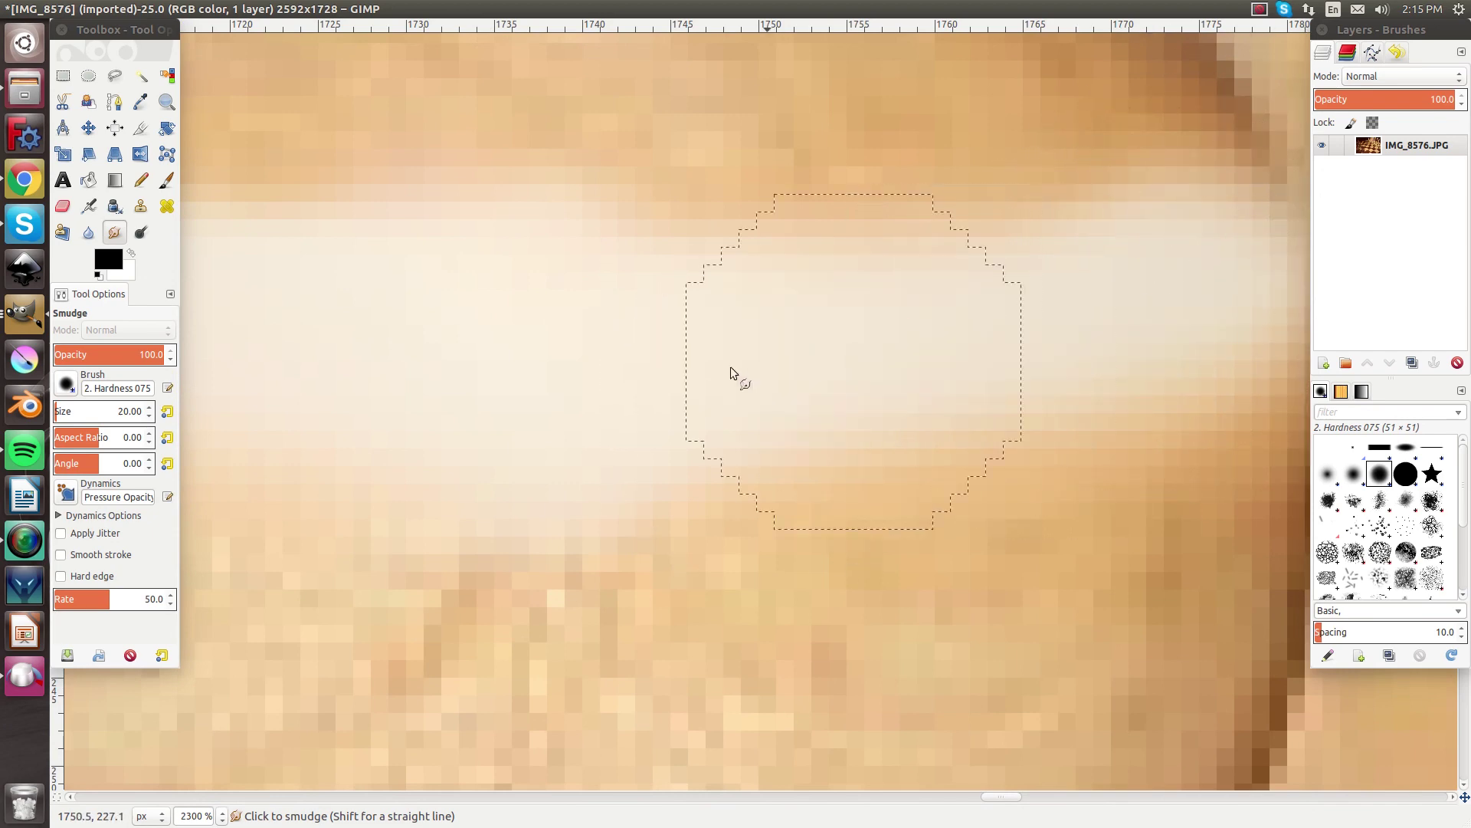
pyautogui.scroll(-8, 733, 385)
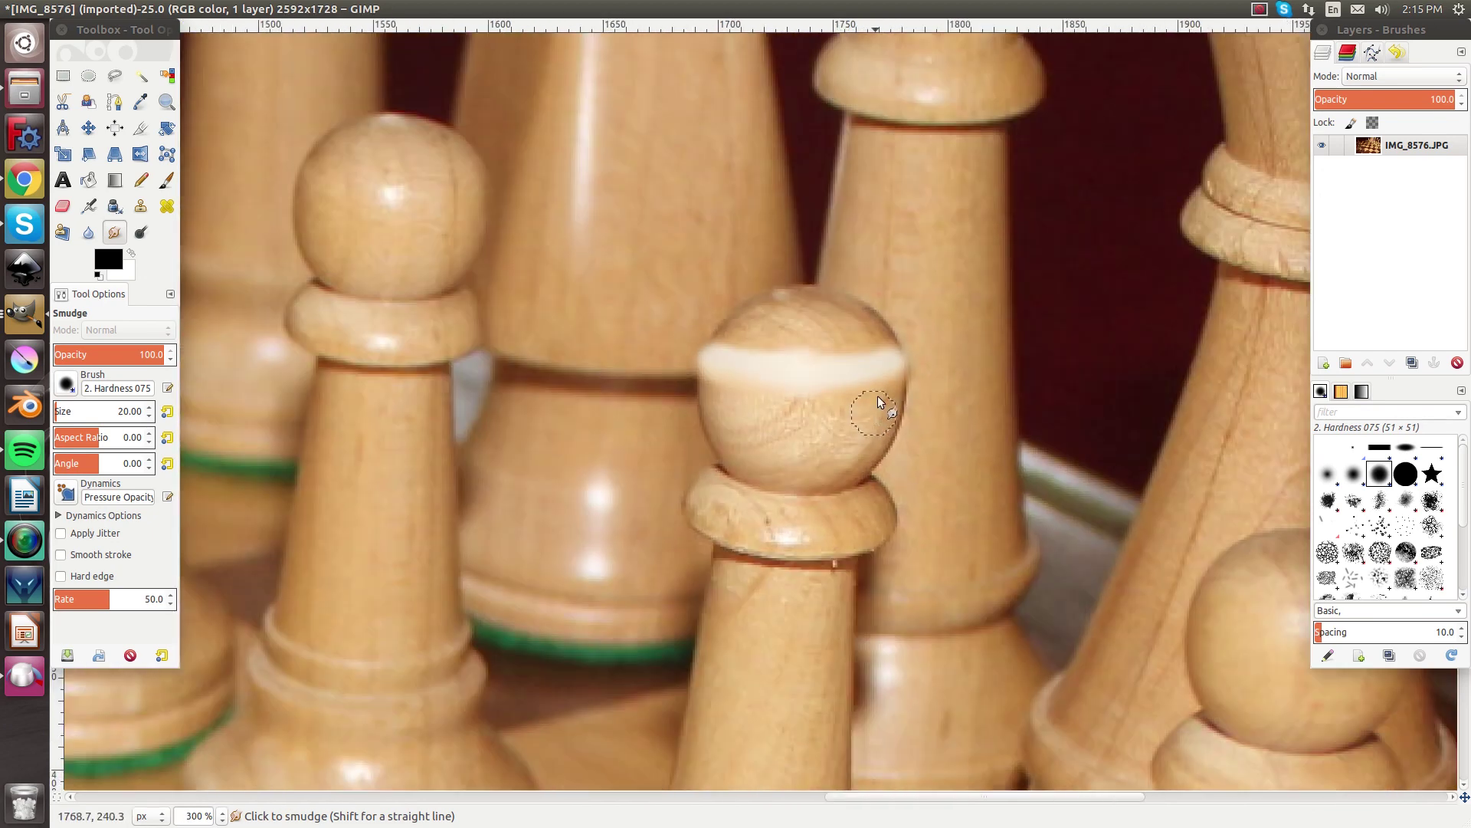
pyautogui.scroll(-1, 844, 365)
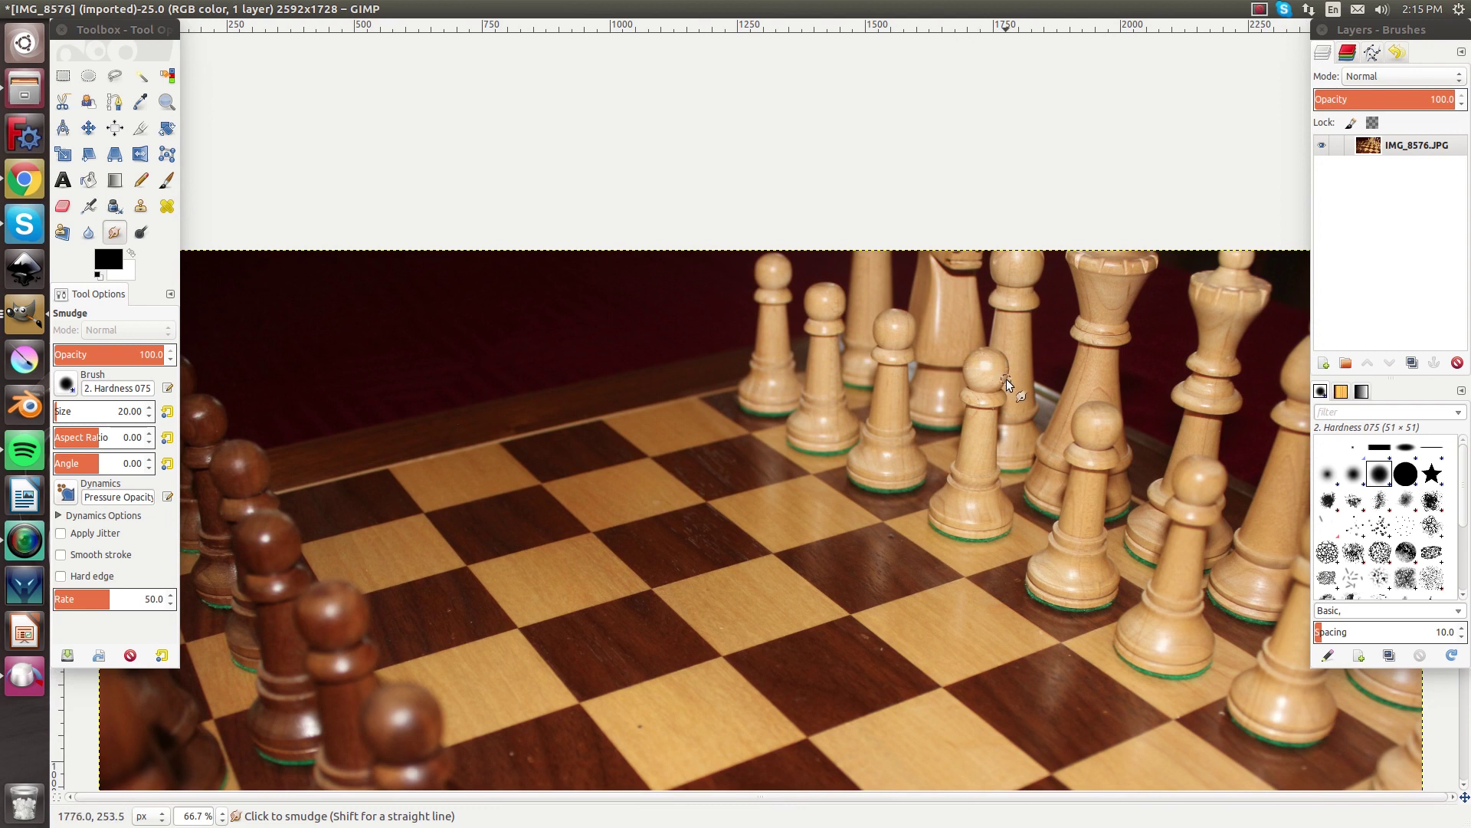
# Try smudging the border between a dark and a light square near the middle of the board, and undo the strokes
pyautogui.scroll(6, 828, 574)
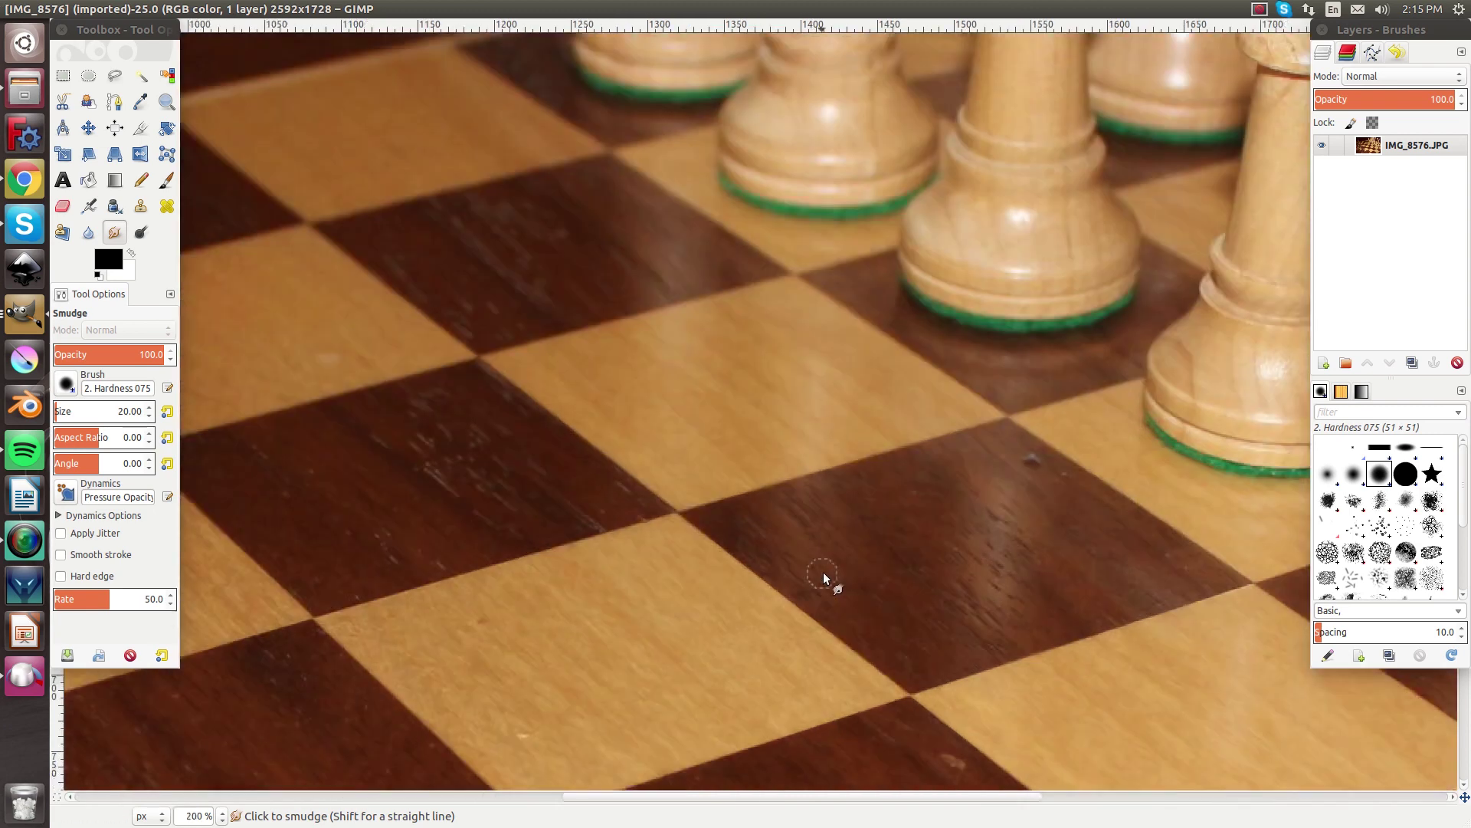
pyautogui.scroll(1, 832, 572)
pyautogui.moveTo(569, 591)
pyautogui.mouseDown()
pyautogui.moveTo(538, 543)
pyautogui.moveTo(465, 555)
pyautogui.moveTo(318, 402)
pyautogui.moveTo(241, 363)
pyautogui.moveTo(439, 542)
pyautogui.moveTo(549, 575)
pyautogui.mouseUp()
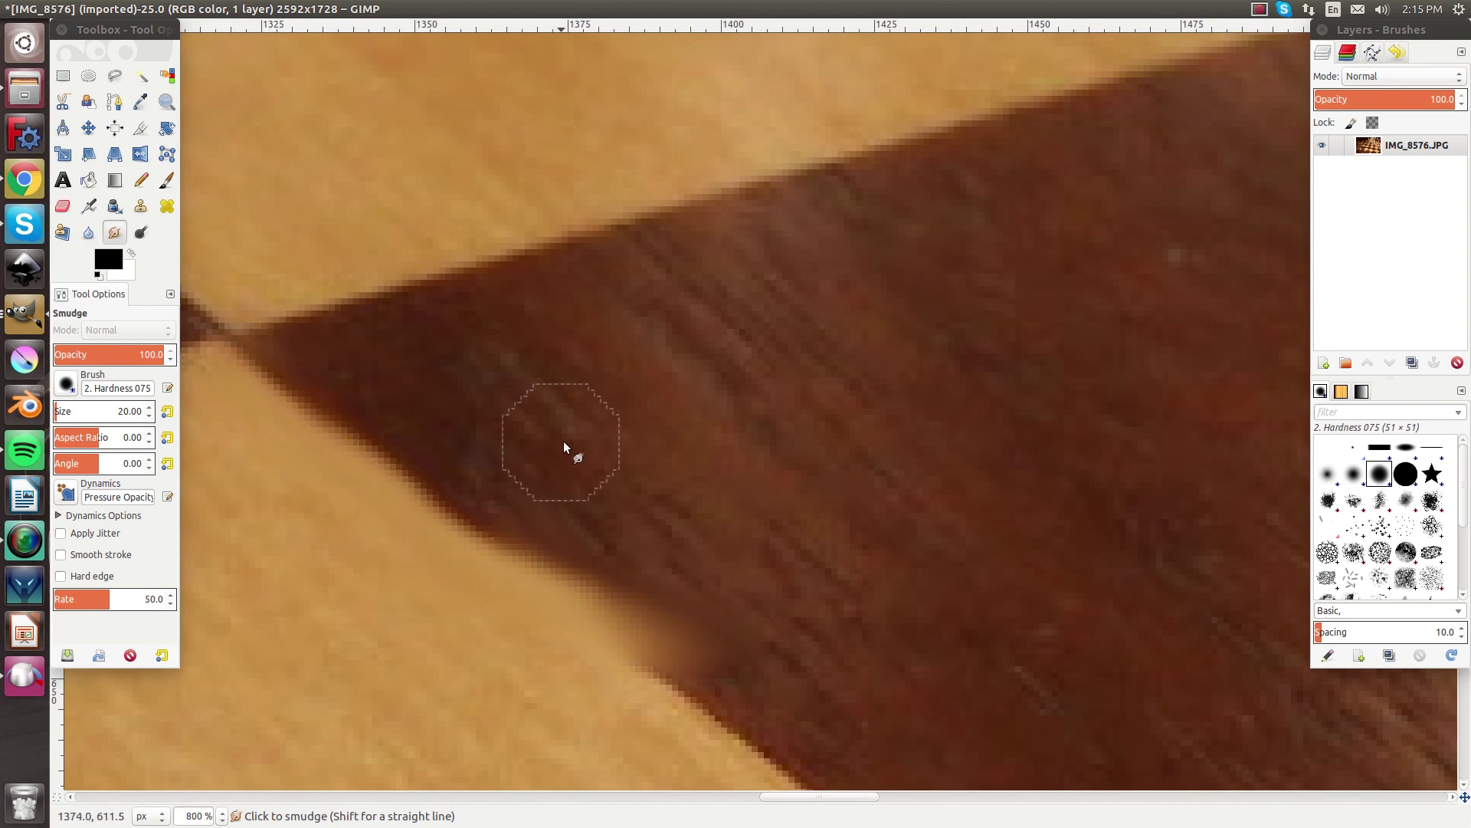
pyautogui.hotkey('ctrl', 'z')
pyautogui.hotkey('ctrl', 'z')
# Smudge a straight line along the square edges from the board's far border to its near border
pyautogui.scroll(-5, 576, 428)
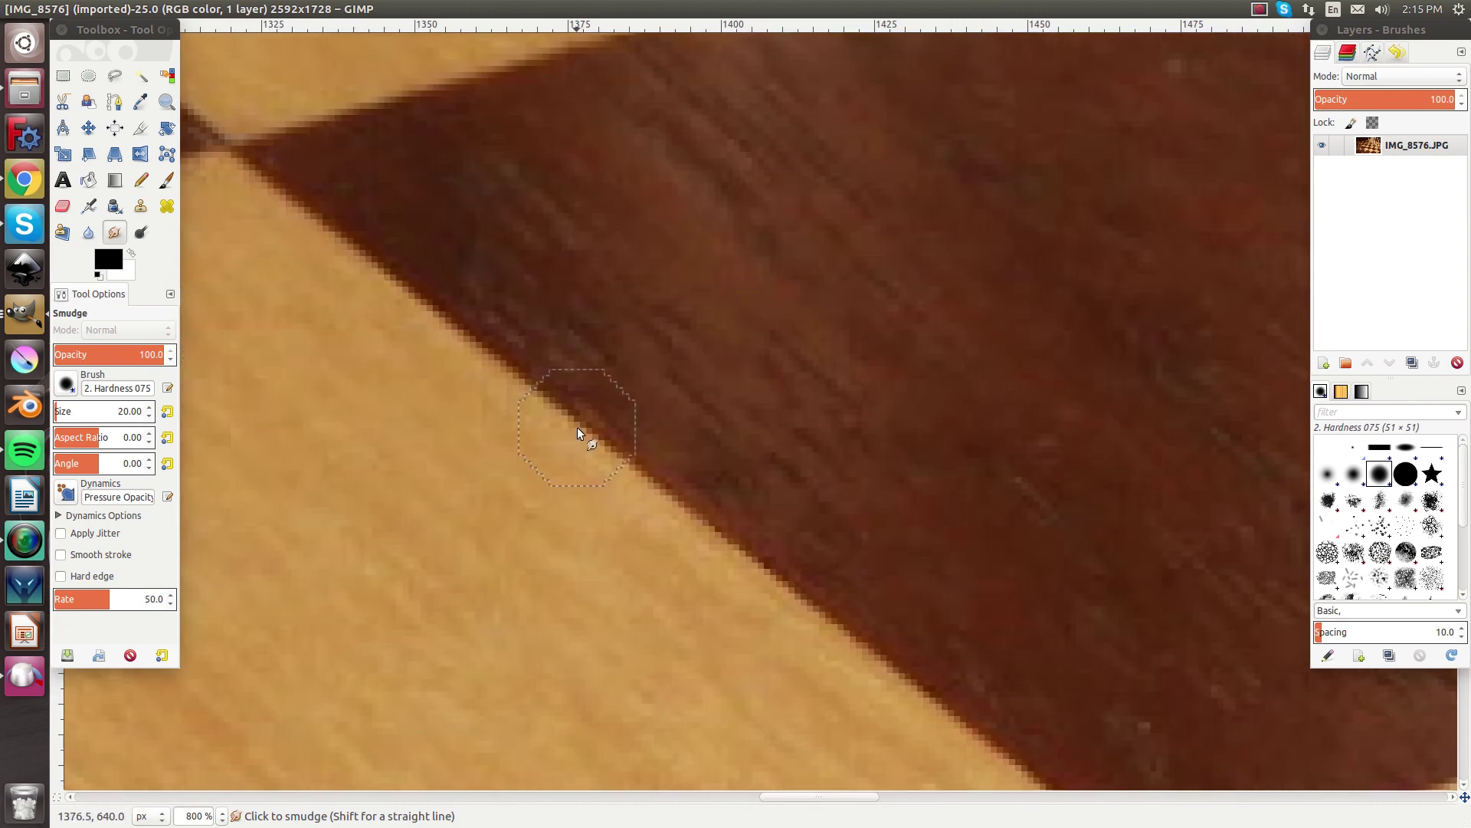
pyautogui.scroll(-3, 577, 427)
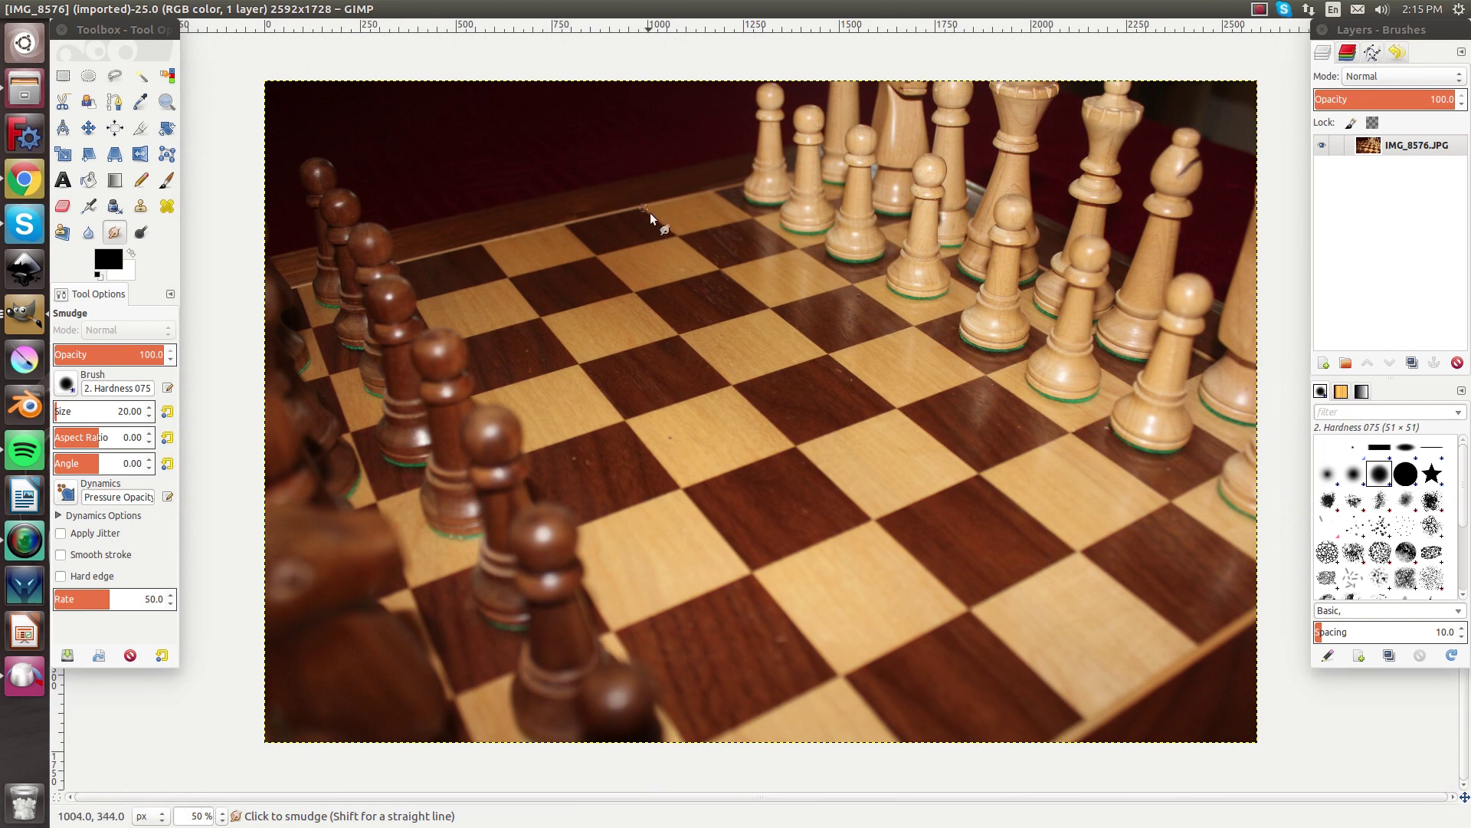
pyautogui.scroll(7, 642, 207)
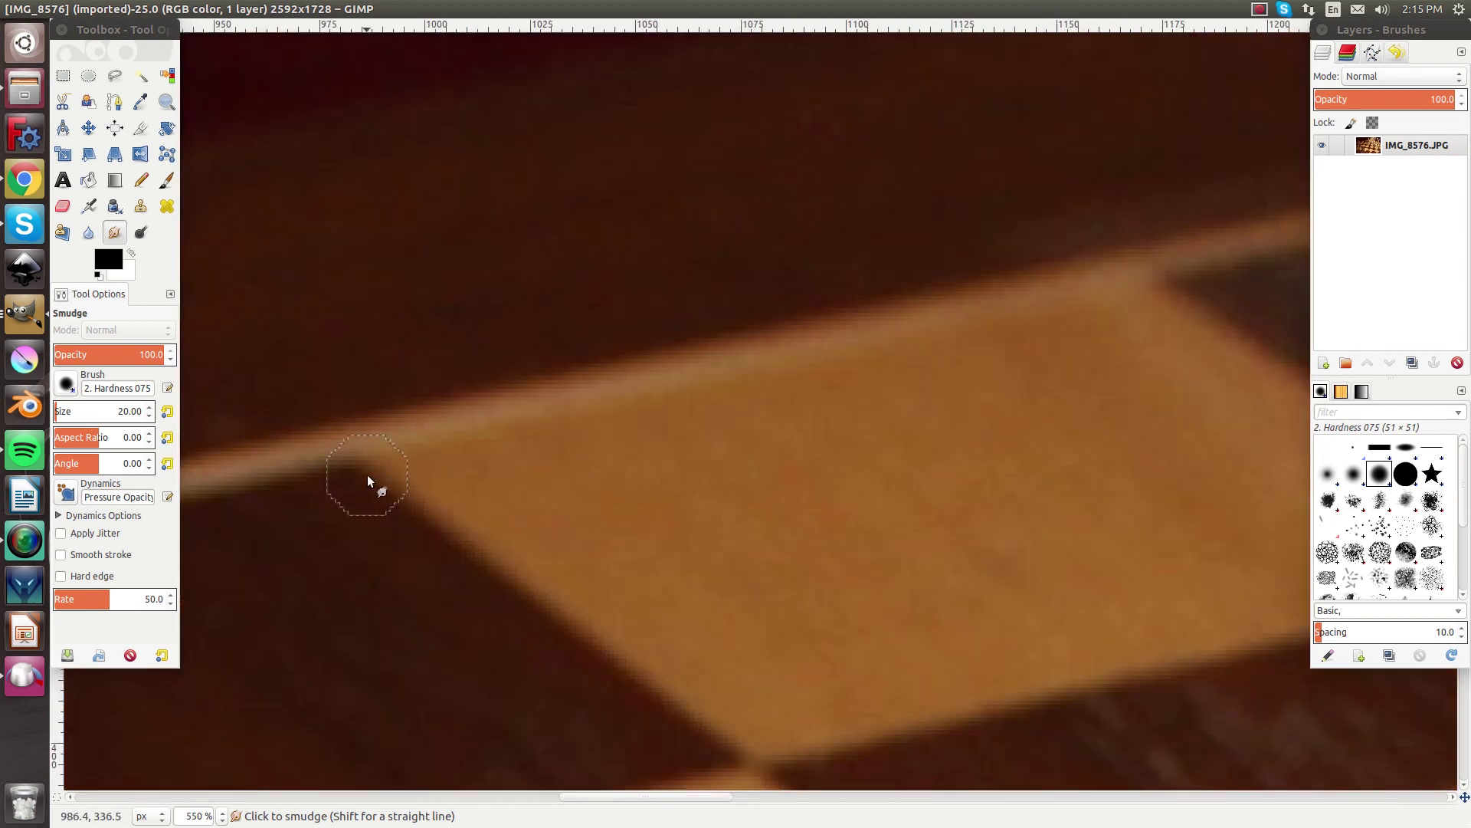
pyautogui.click(367, 475)
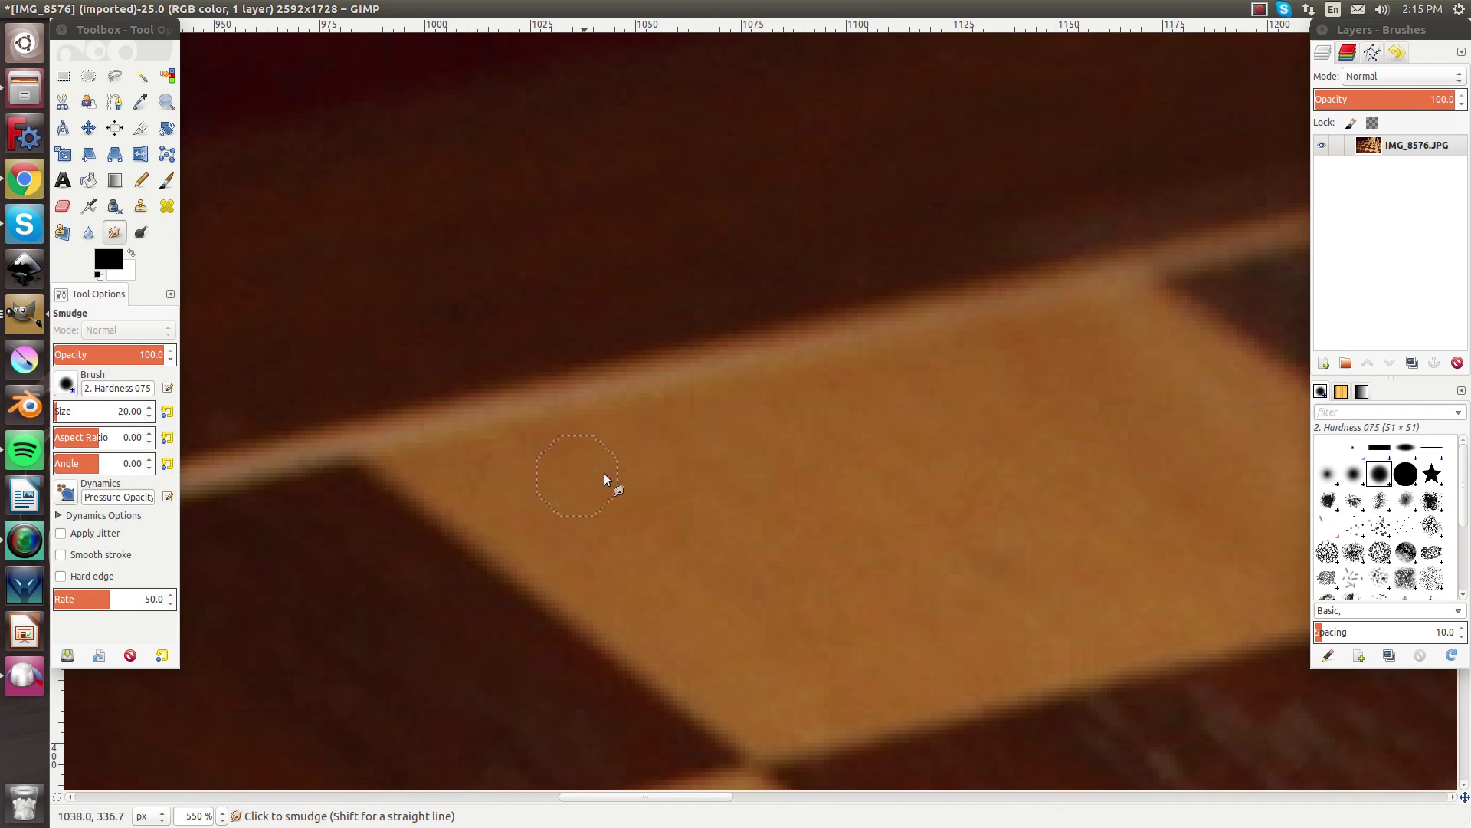
pyautogui.scroll(-7, 610, 486)
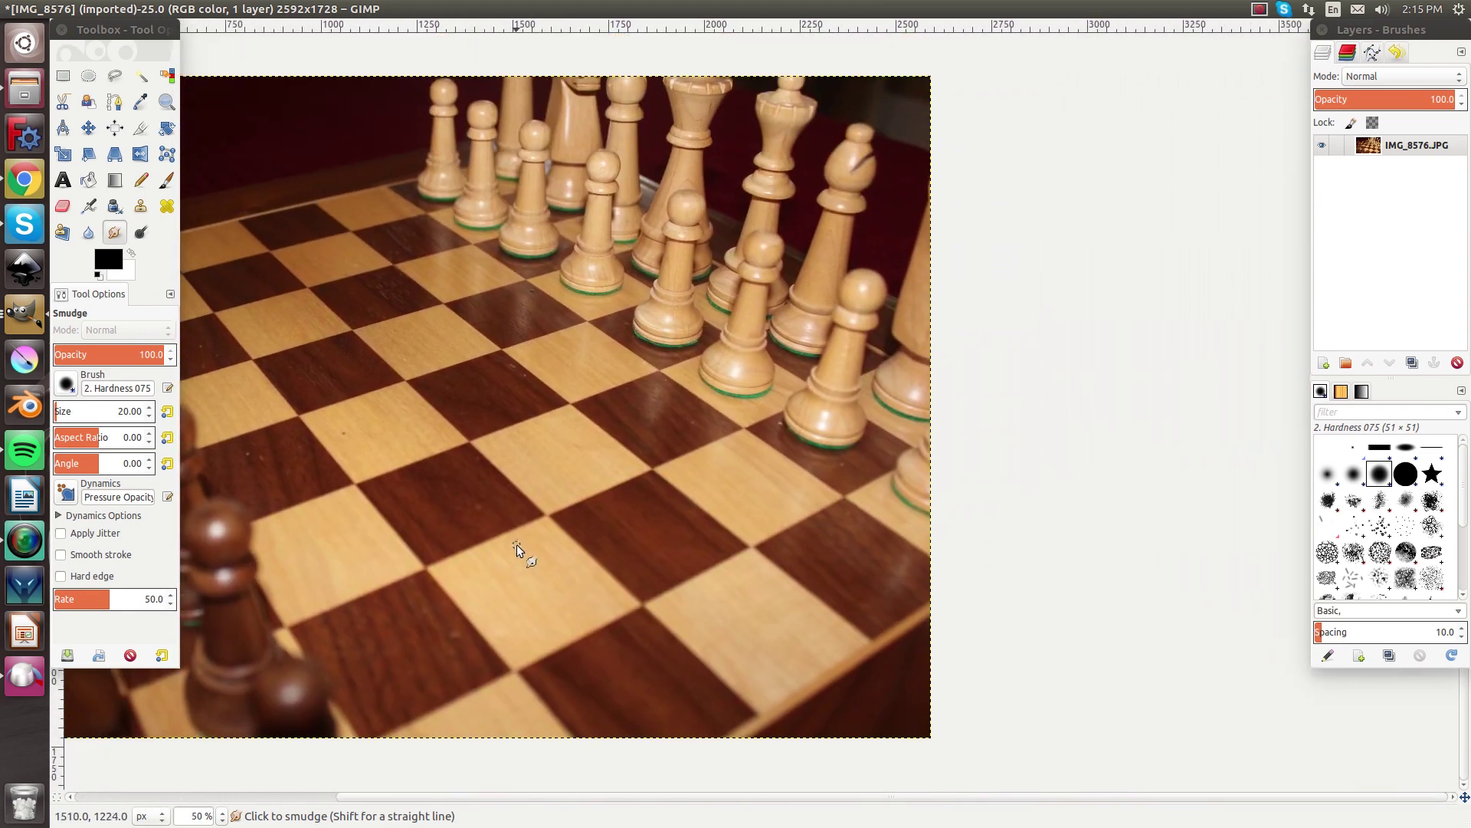
pyautogui.keyDown('shift'); pyautogui.click(871, 637); pyautogui.keyUp('shift')
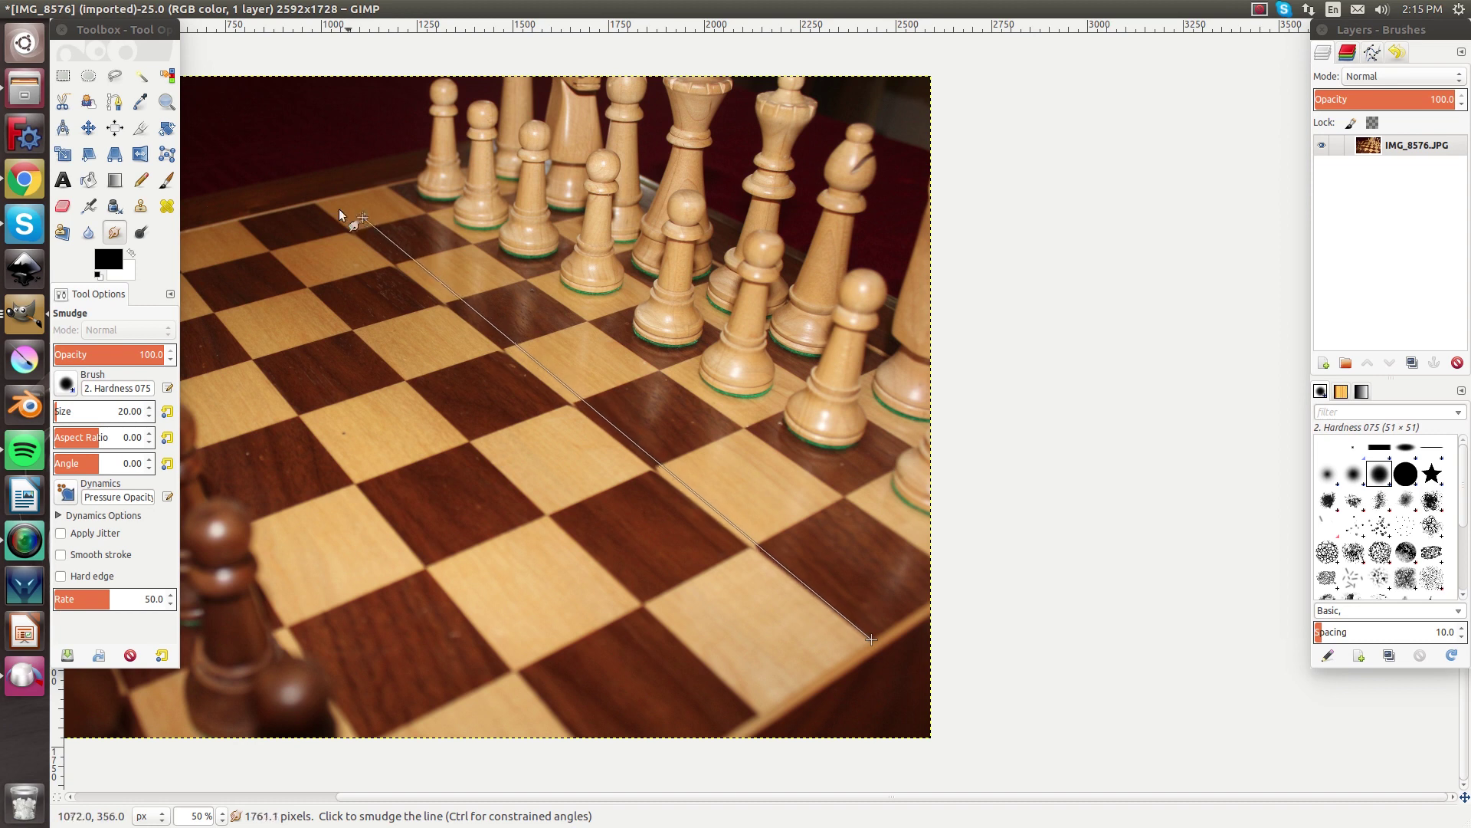
# Retrace the same line of square edges with straight smudge strokes to the far border and back
pyautogui.keyDown('shift'); pyautogui.click(316, 204); pyautogui.keyUp('shift')
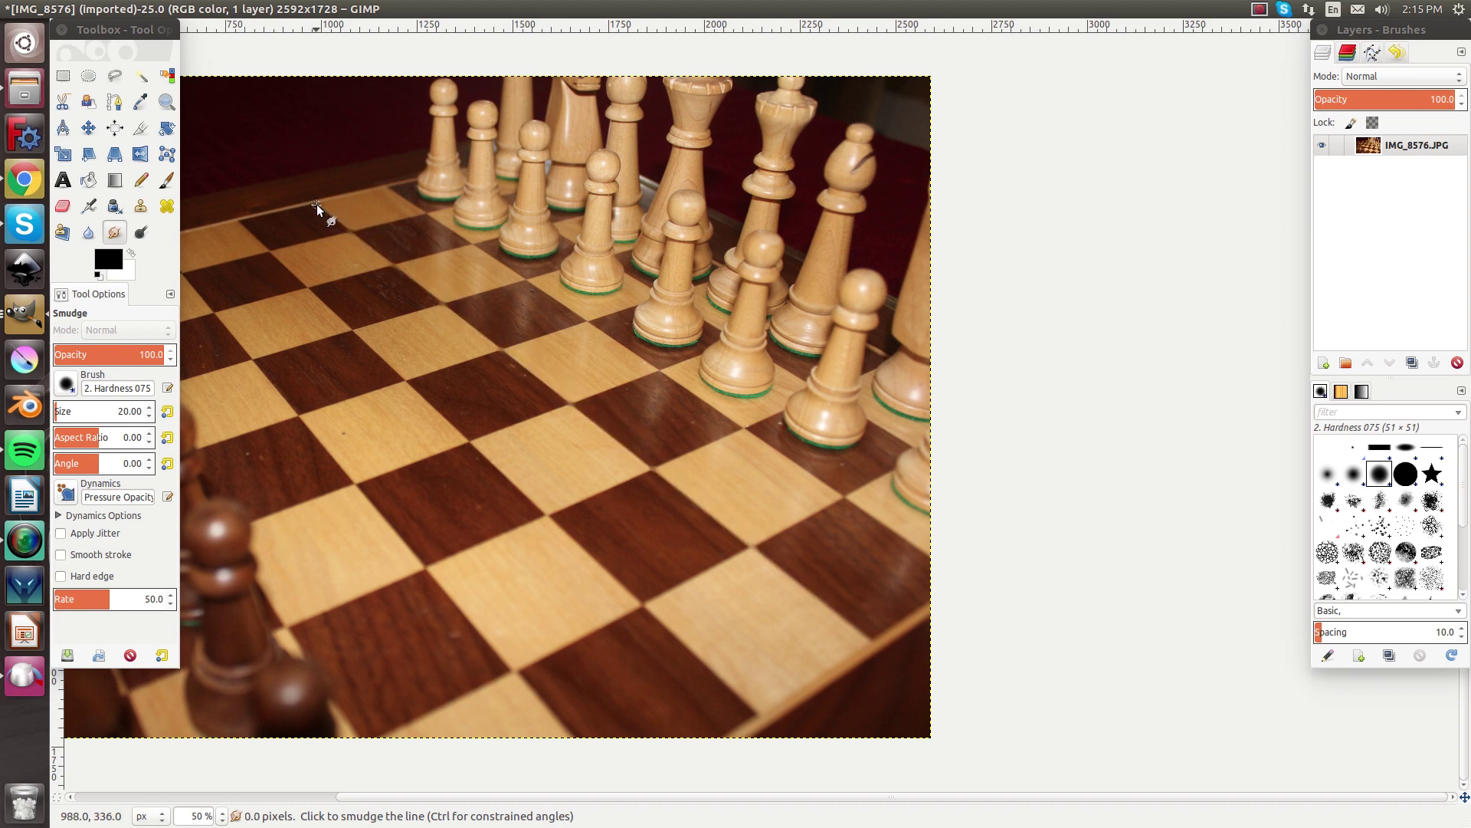
pyautogui.keyDown('shift'); pyautogui.click(902, 649); pyautogui.keyUp('shift')
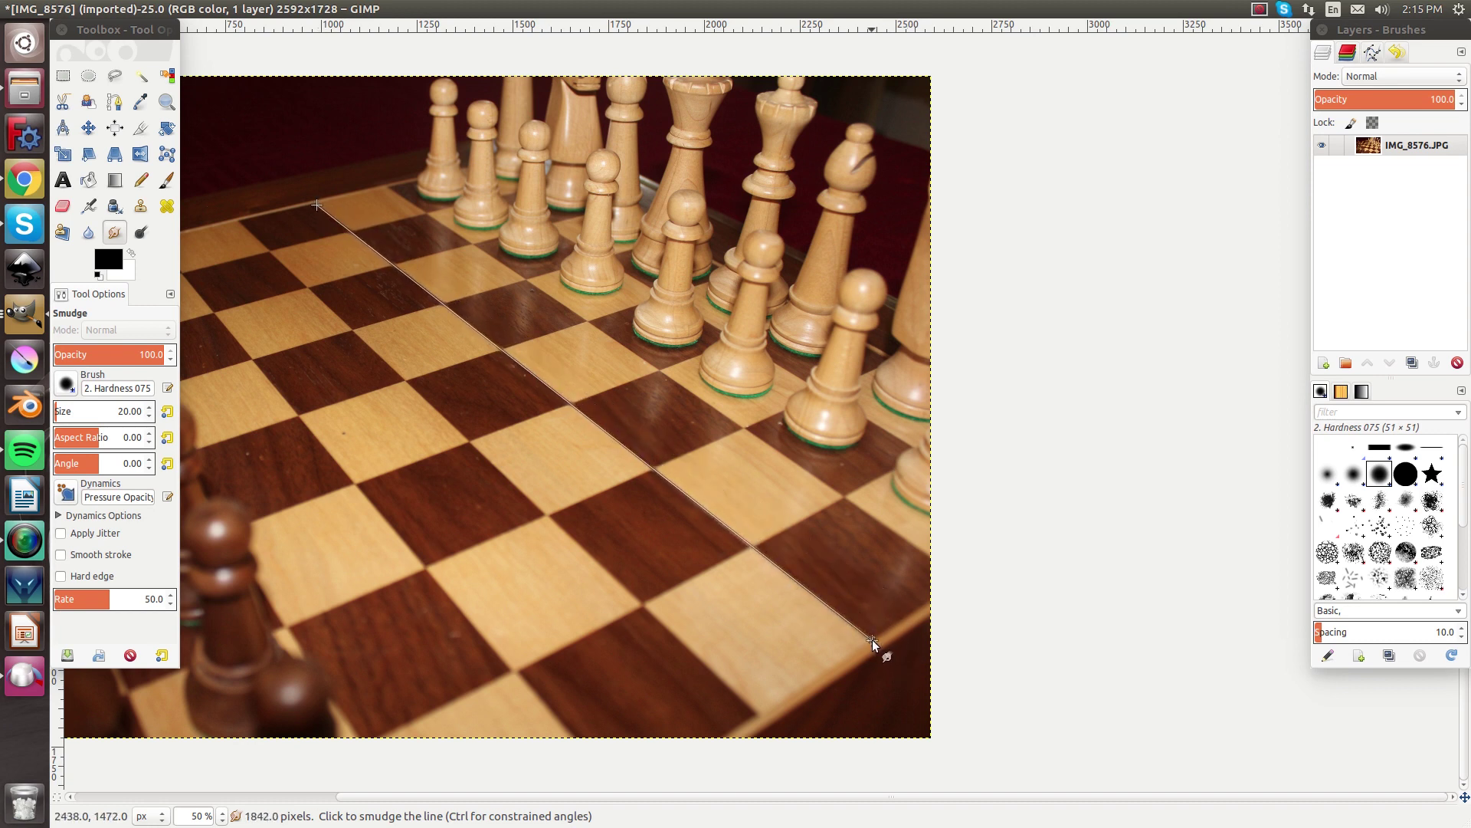
pyautogui.scroll(4, 592, 324)
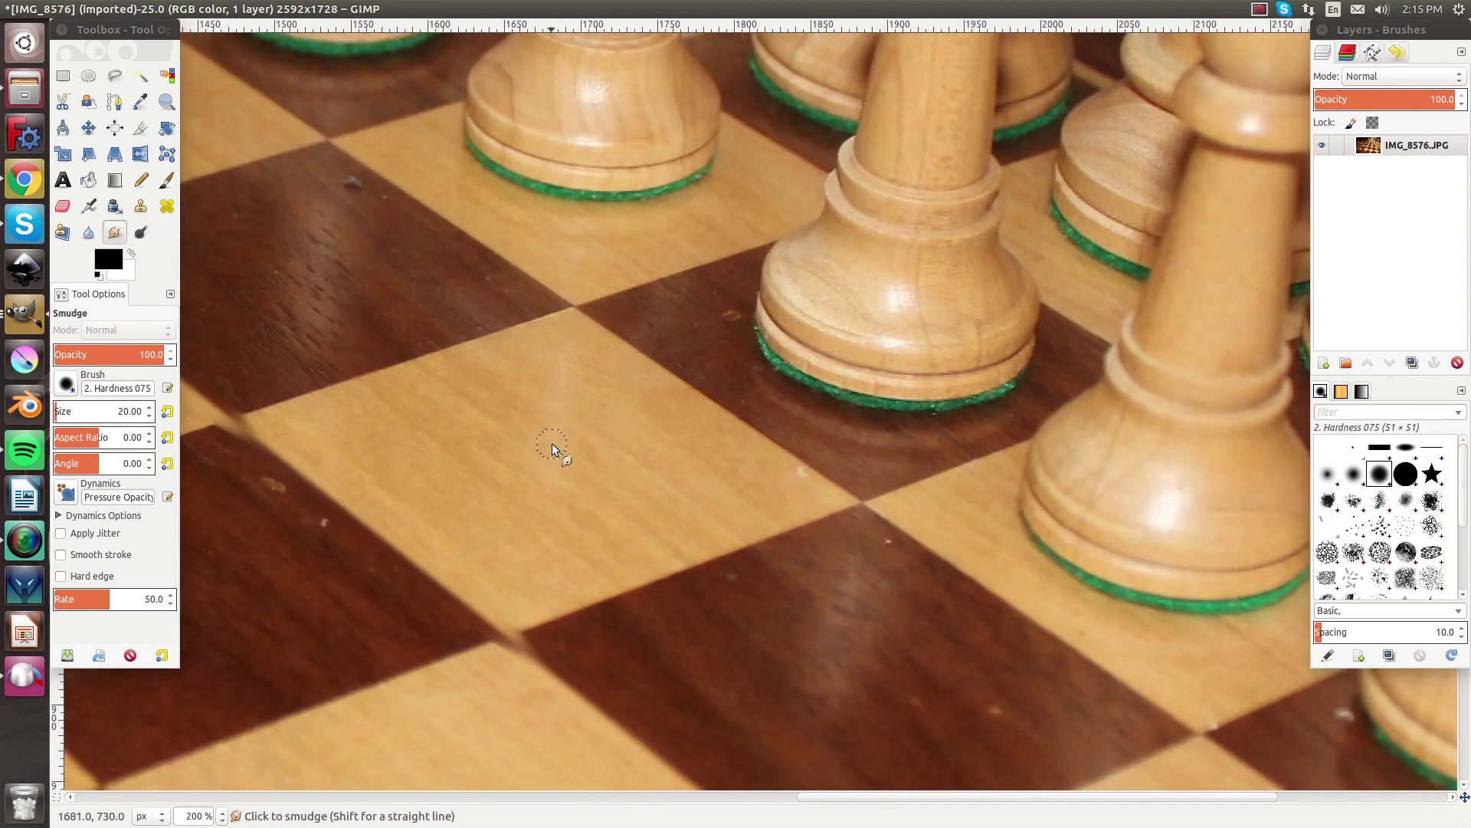
pyautogui.scroll(-5, 642, 455)
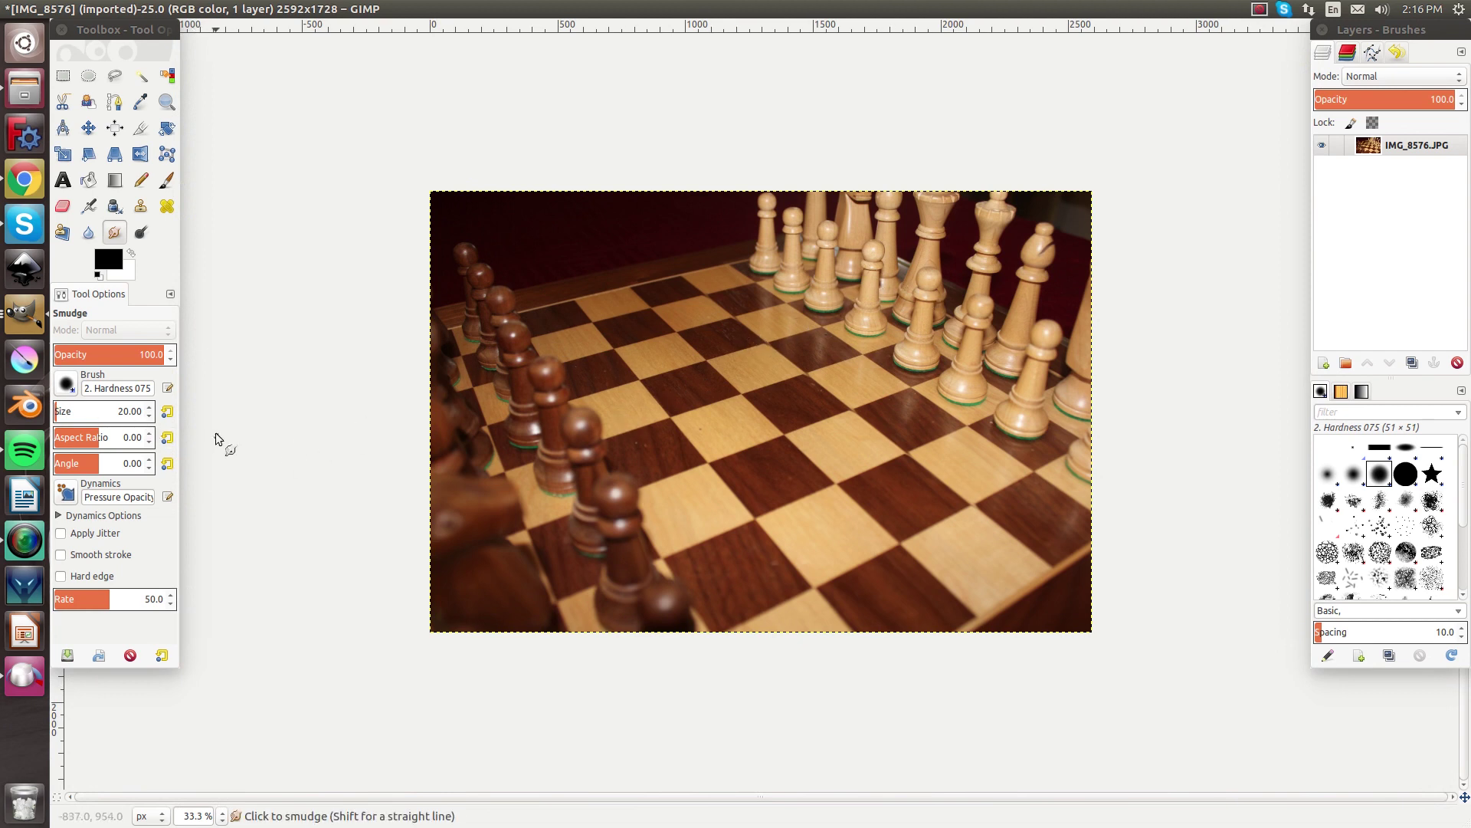
# Set the smudge brush size to 162 and try a freehand smudge across the middle of the board, undoing it
pyautogui.click(149, 407)
pyautogui.moveTo(148, 407); pyautogui.dragTo(149, 407)
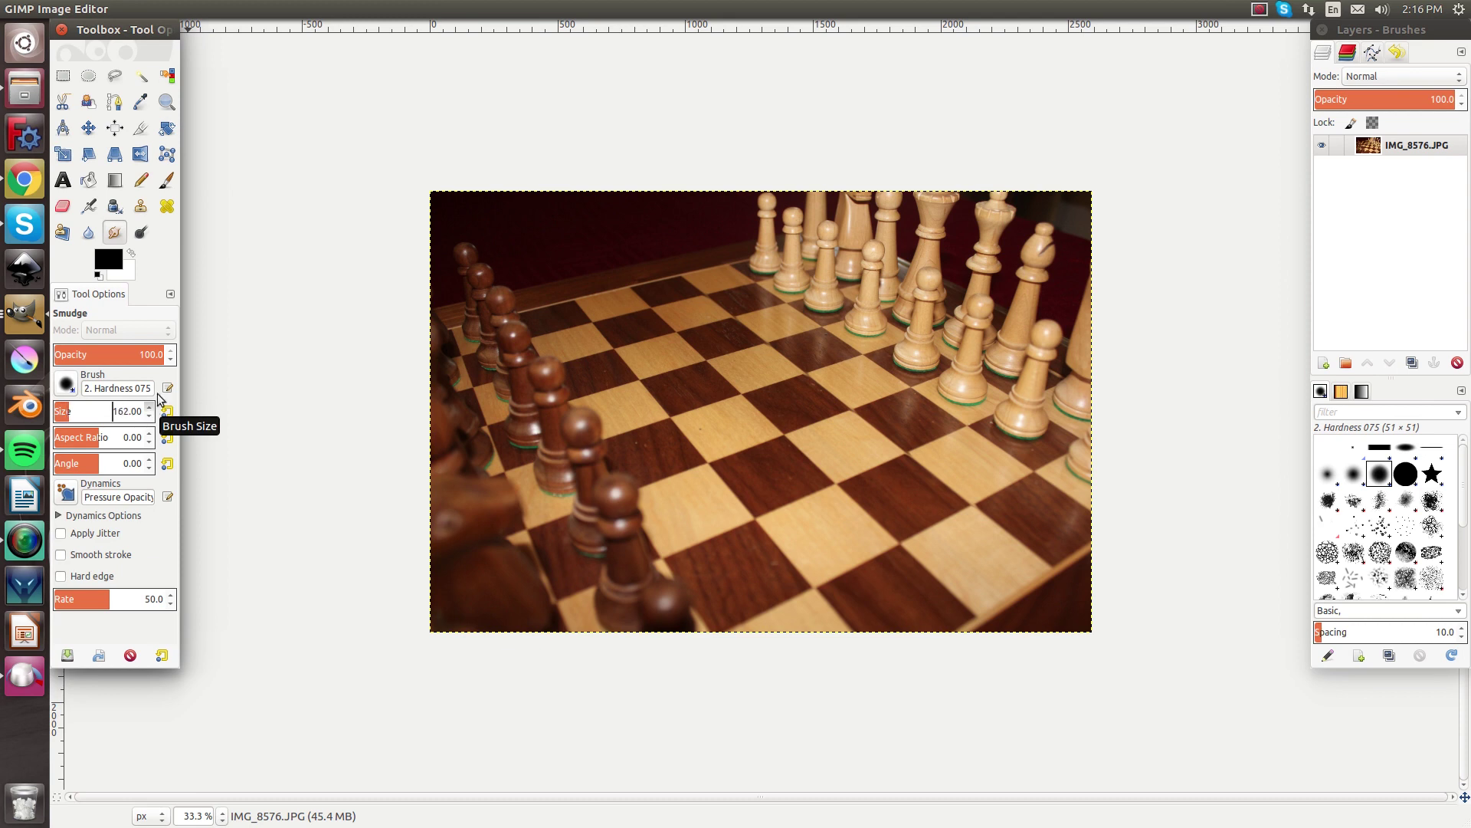
pyautogui.moveTo(519, 380)
pyautogui.mouseDown()
pyautogui.moveTo(592, 365)
pyautogui.moveTo(697, 425)
pyautogui.moveTo(811, 431)
pyautogui.moveTo(826, 465)
pyautogui.moveTo(786, 484)
pyautogui.moveTo(895, 546)
pyautogui.mouseUp()
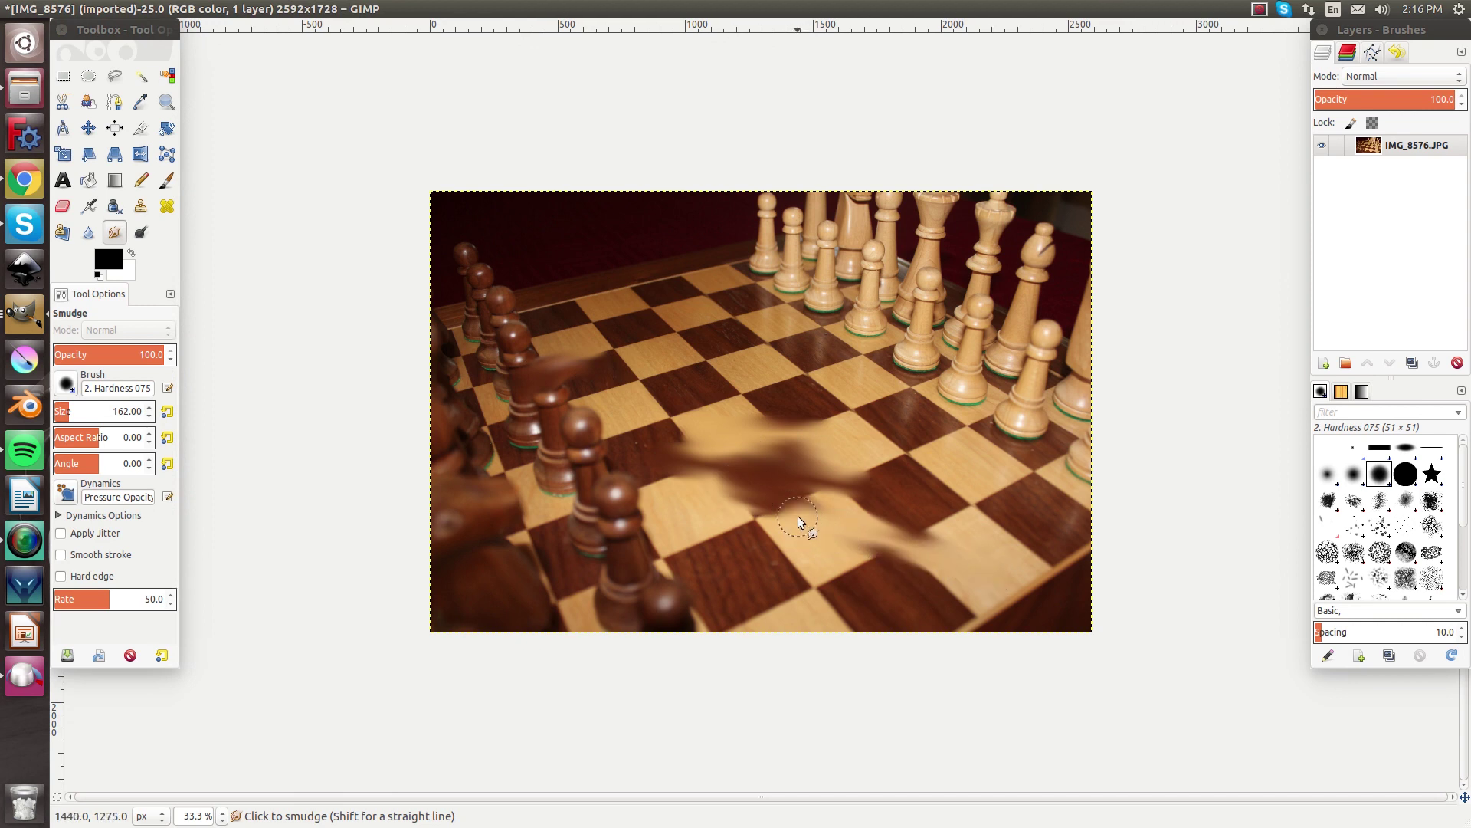
pyautogui.hotkey('ctrl', 'z')
# Smudge a closed four-sided outline with connected straight strokes over the squares beside the far light pawns
pyautogui.click(679, 280)
pyautogui.keyDown('shift'); pyautogui.click(713, 393); pyautogui.keyUp('shift')
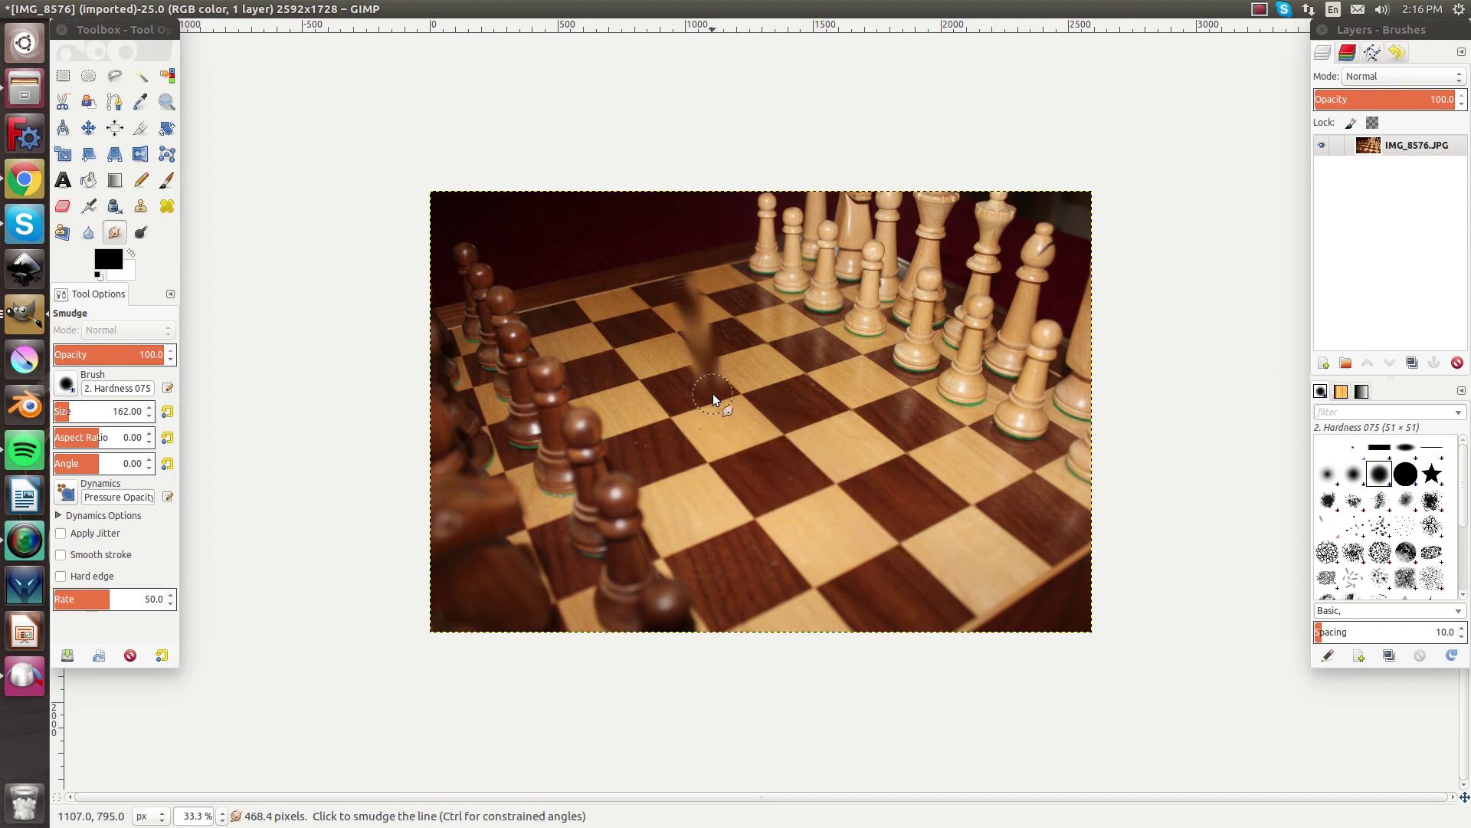
pyautogui.keyDown('shift'); pyautogui.click(834, 367); pyautogui.keyUp('shift')
pyautogui.keyDown('shift'); pyautogui.click(808, 255); pyautogui.keyUp('shift')
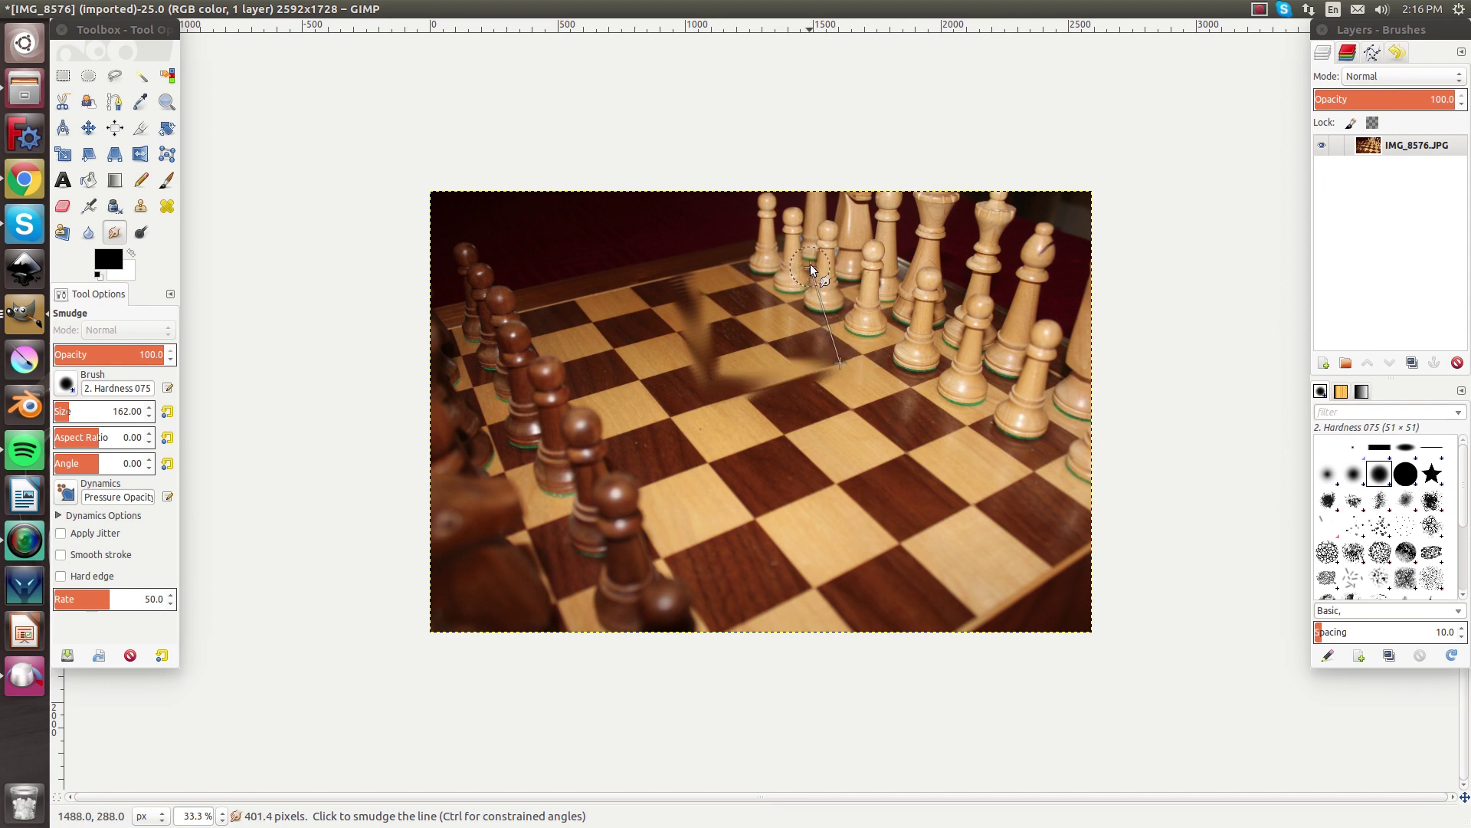
pyautogui.keyDown('shift'); pyautogui.click(692, 279); pyautogui.keyUp('shift')
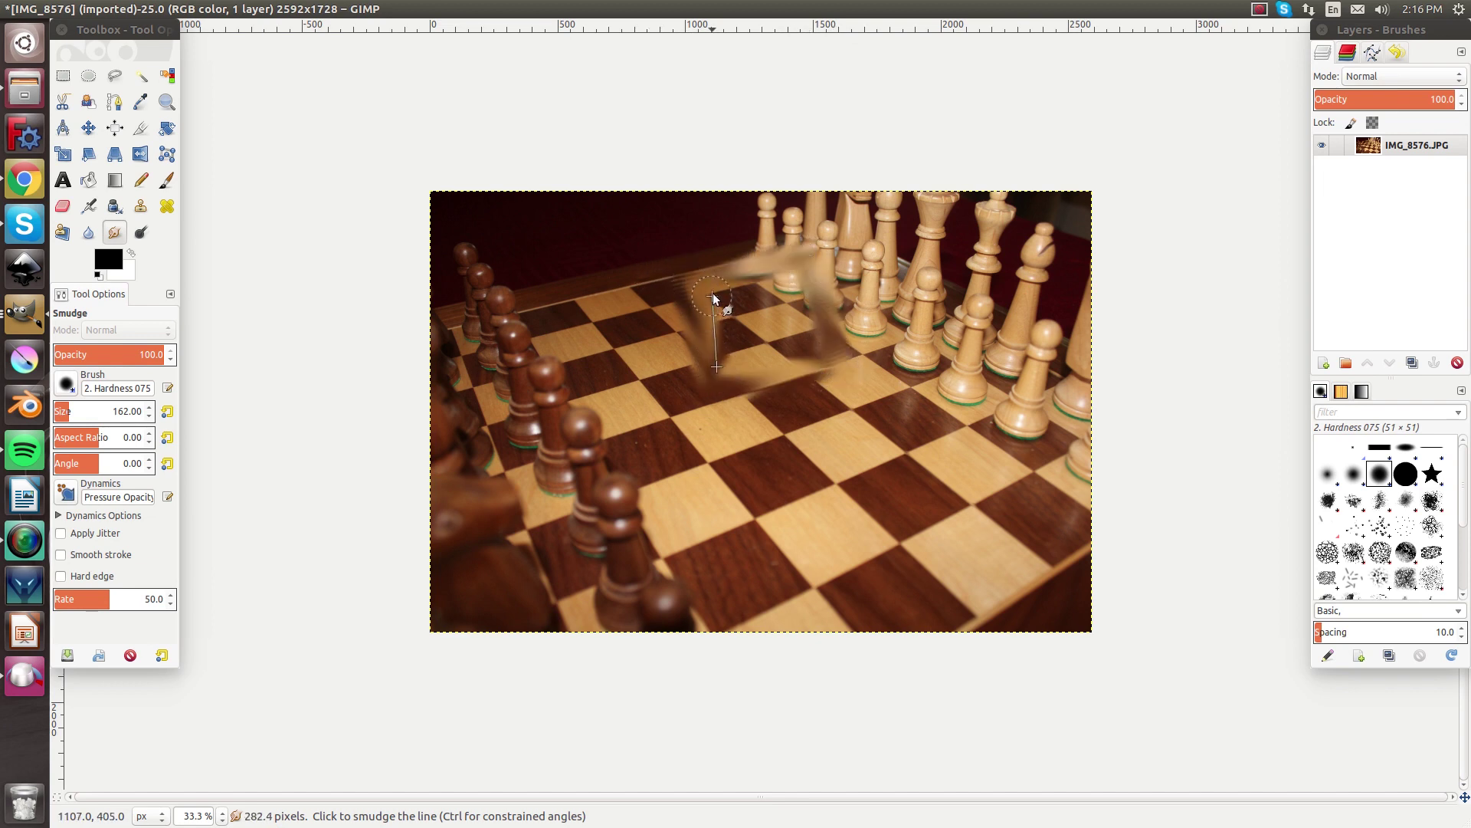
# Blur the inside of the four-sided outline with connected straight smudge strokes in alternating directions
pyautogui.keyDown('shift'); pyautogui.click(743, 371); pyautogui.keyUp('shift')
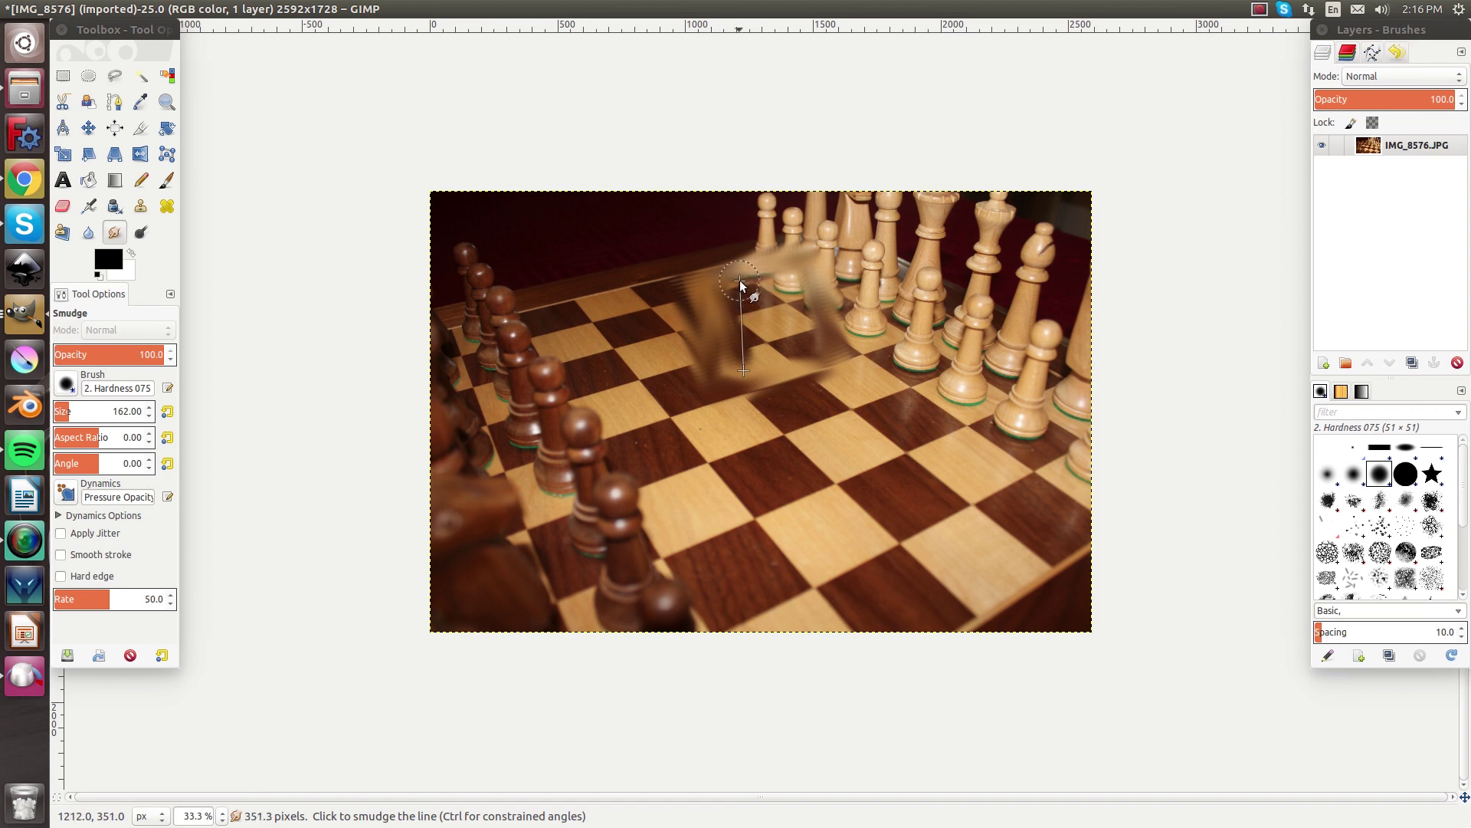
pyautogui.keyDown('shift'); pyautogui.click(770, 279); pyautogui.keyUp('shift')
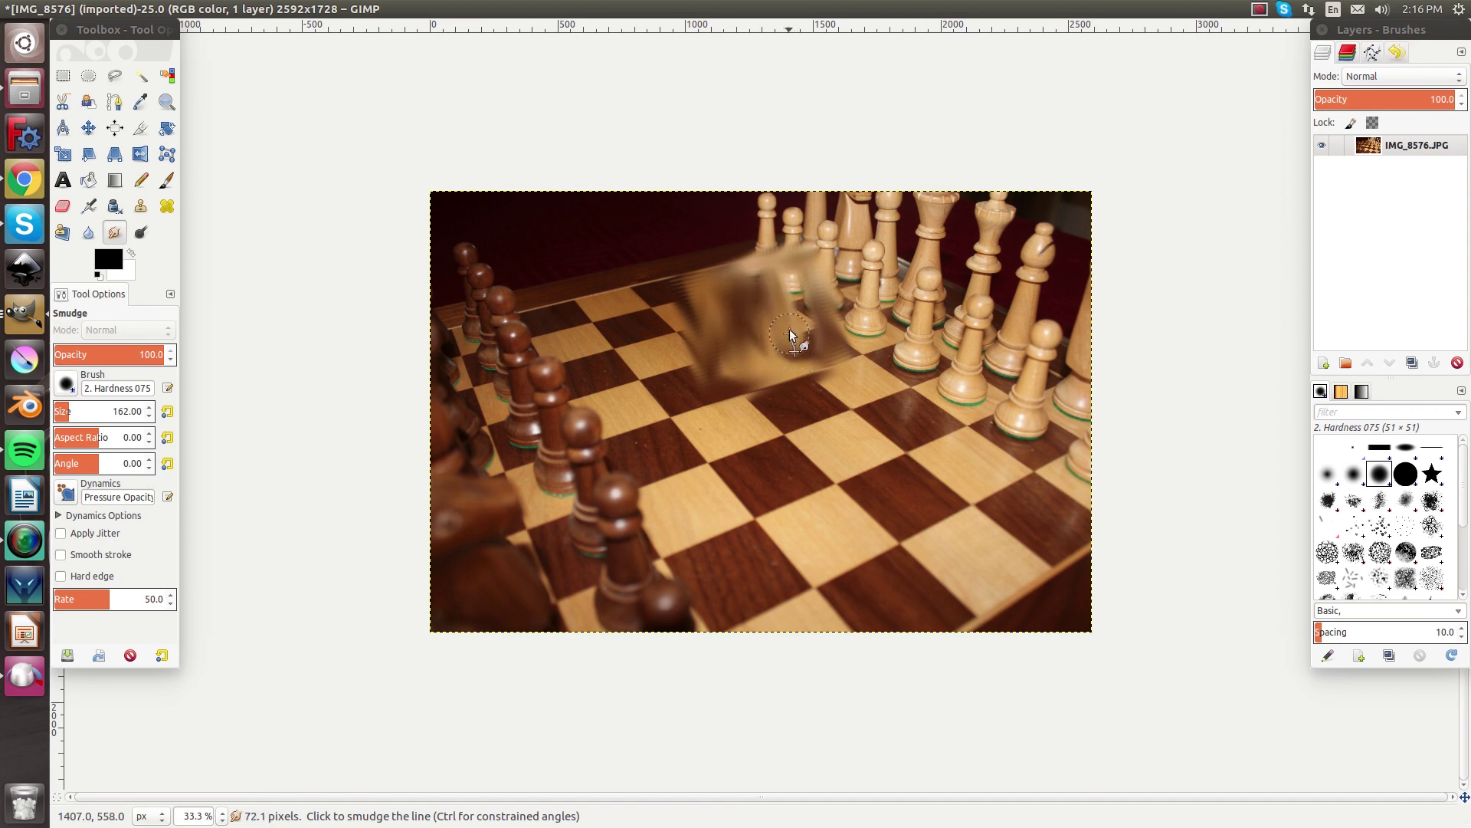
pyautogui.keyDown('shift'); pyautogui.click(815, 343); pyautogui.keyUp('shift')
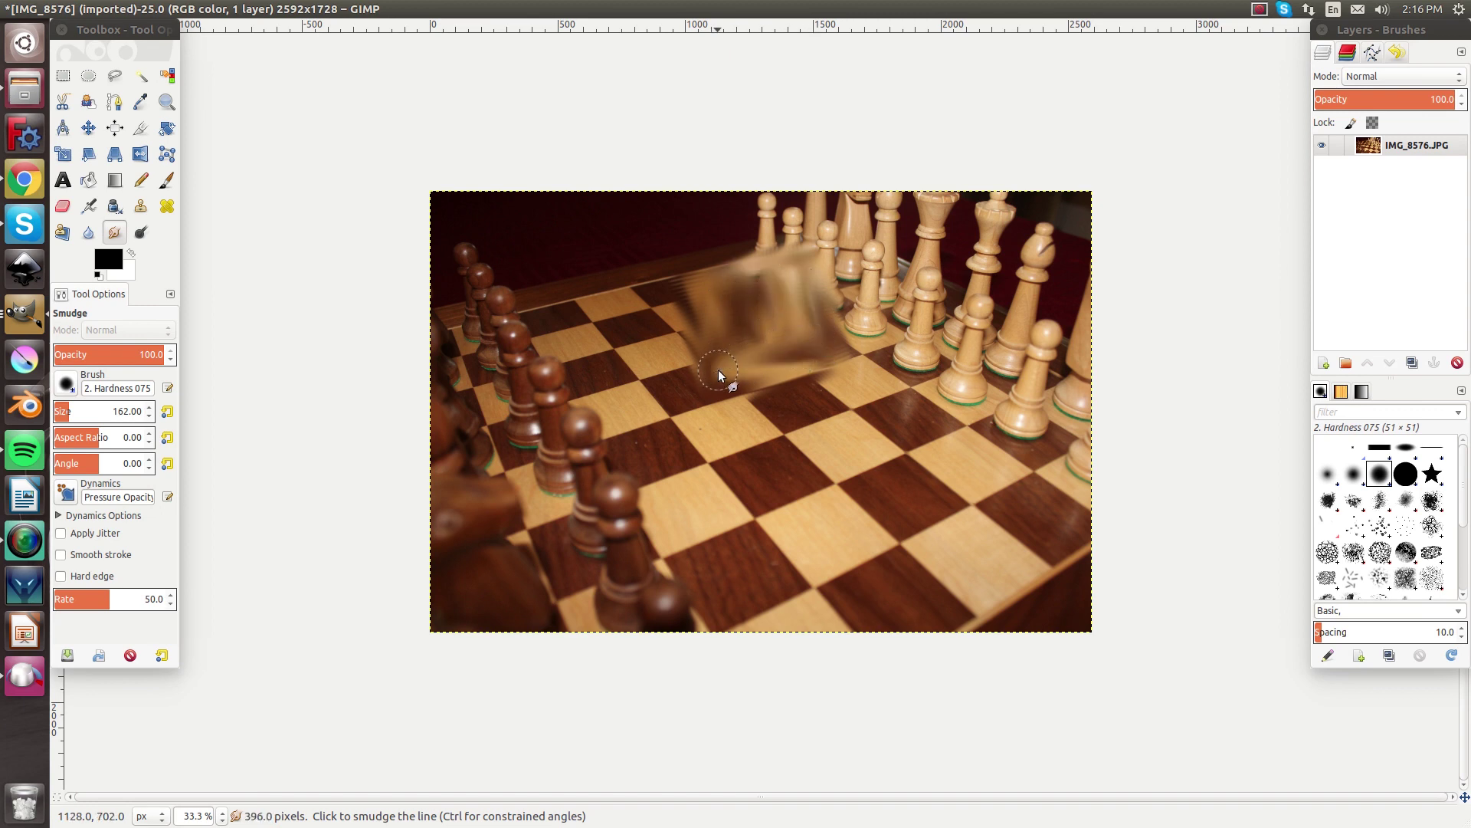
pyautogui.keyDown('shift'); pyautogui.click(807, 323); pyautogui.keyUp('shift')
pyautogui.keyDown('shift'); pyautogui.click(698, 349); pyautogui.keyUp('shift')
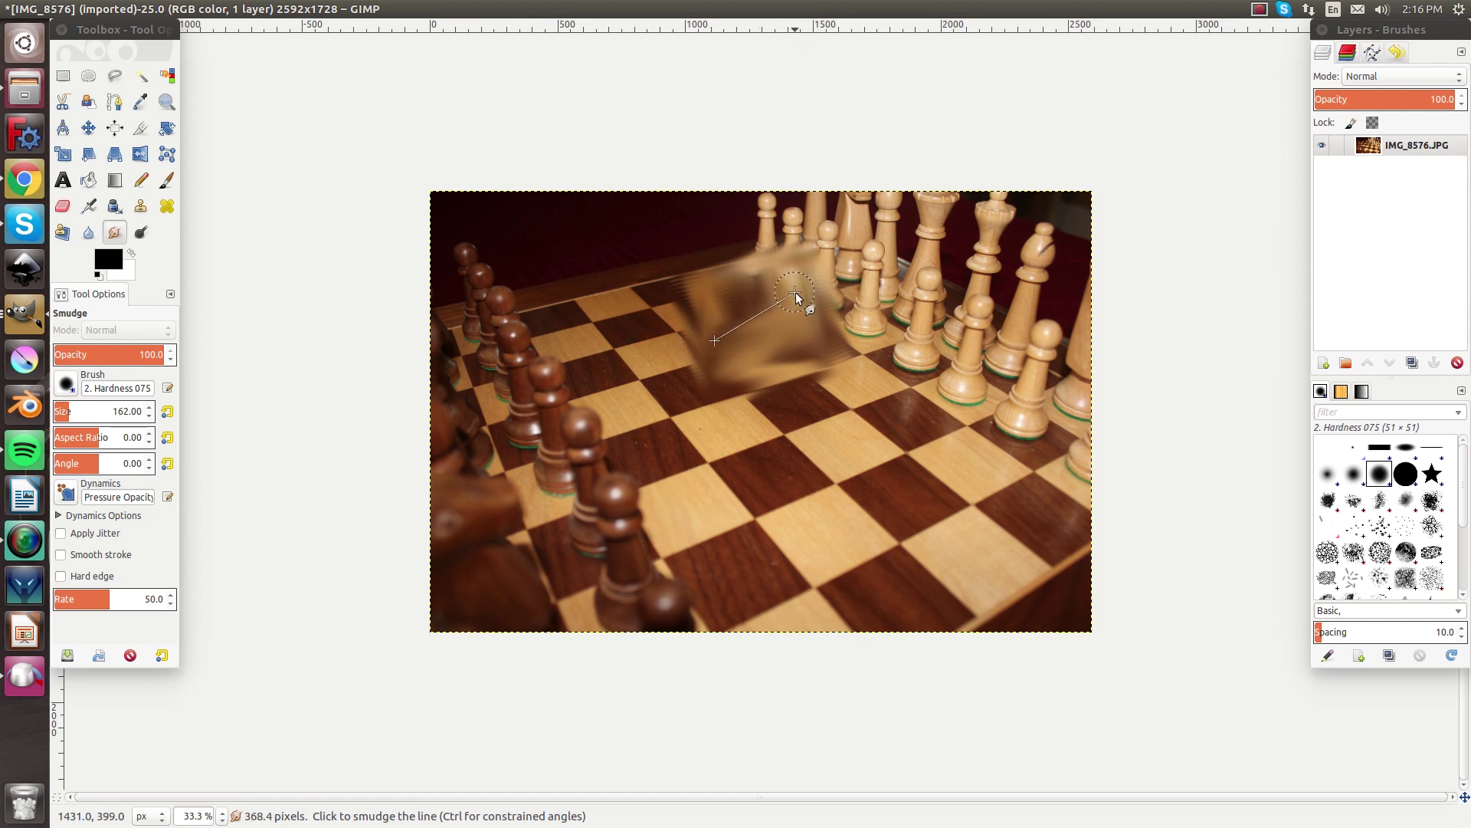
pyautogui.keyDown('shift'); pyautogui.click(796, 293); pyautogui.keyUp('shift')
pyautogui.keyDown('shift'); pyautogui.click(717, 296); pyautogui.keyUp('shift')
pyautogui.keyDown('shift'); pyautogui.click(704, 305); pyautogui.keyUp('shift')
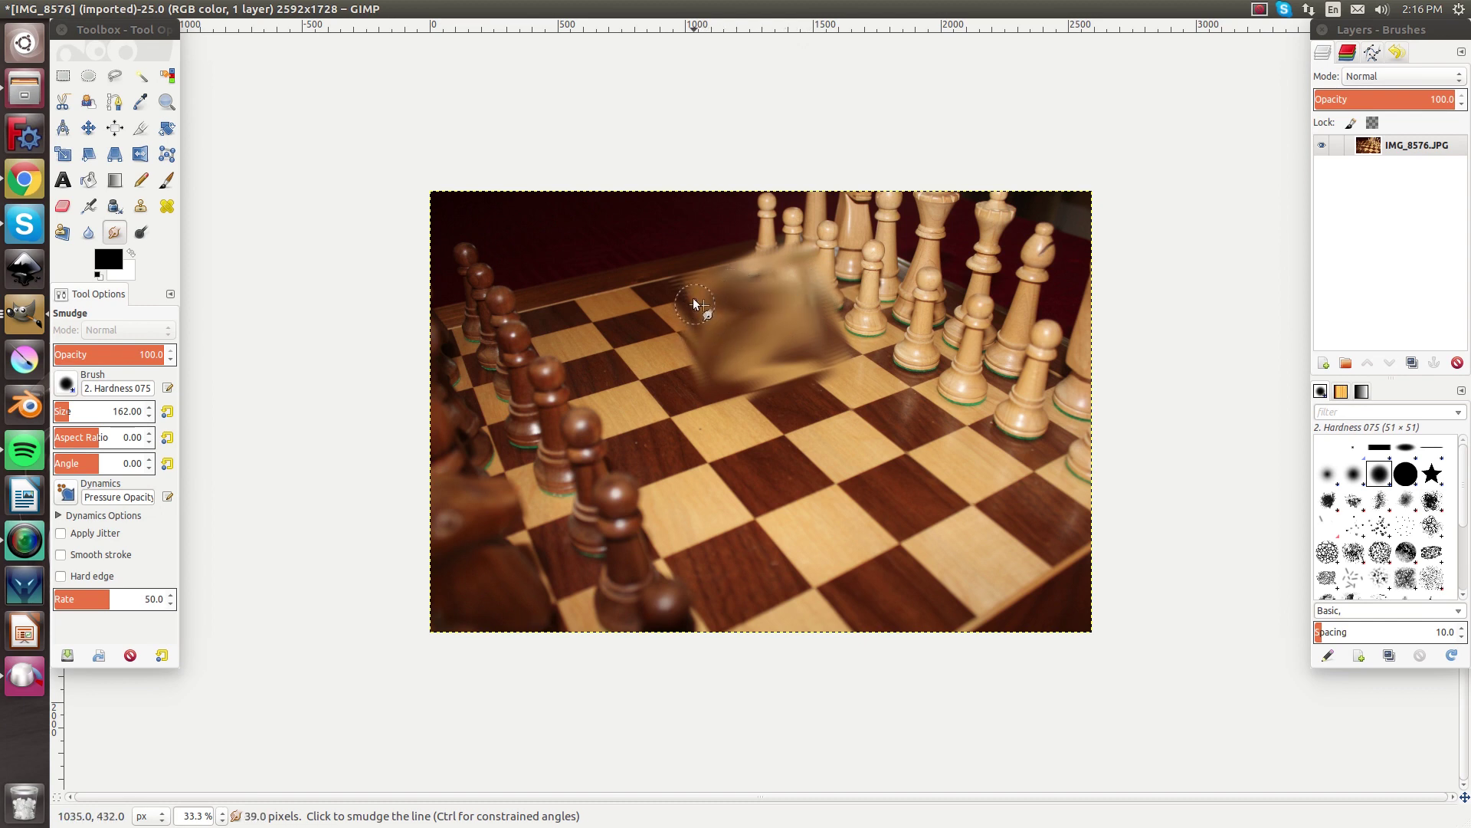
# Retrace the border of the blurred area with four connected straight smudge strokes
pyautogui.keyDown('shift'); pyautogui.click(718, 384); pyautogui.keyUp('shift')
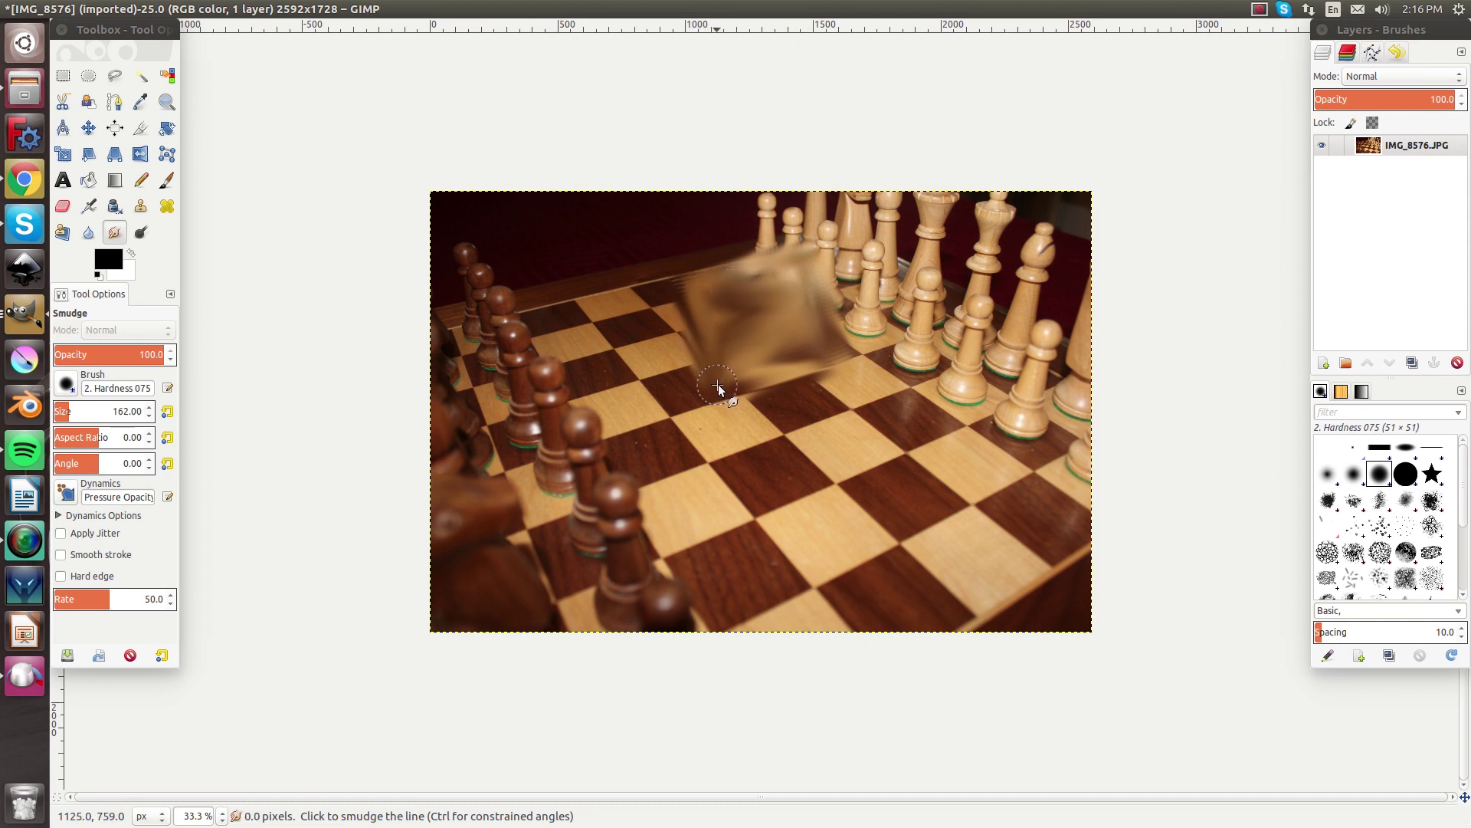
pyautogui.keyDown('shift'); pyautogui.click(844, 354); pyautogui.keyUp('shift')
pyautogui.keyDown('shift'); pyautogui.click(810, 263); pyautogui.keyUp('shift')
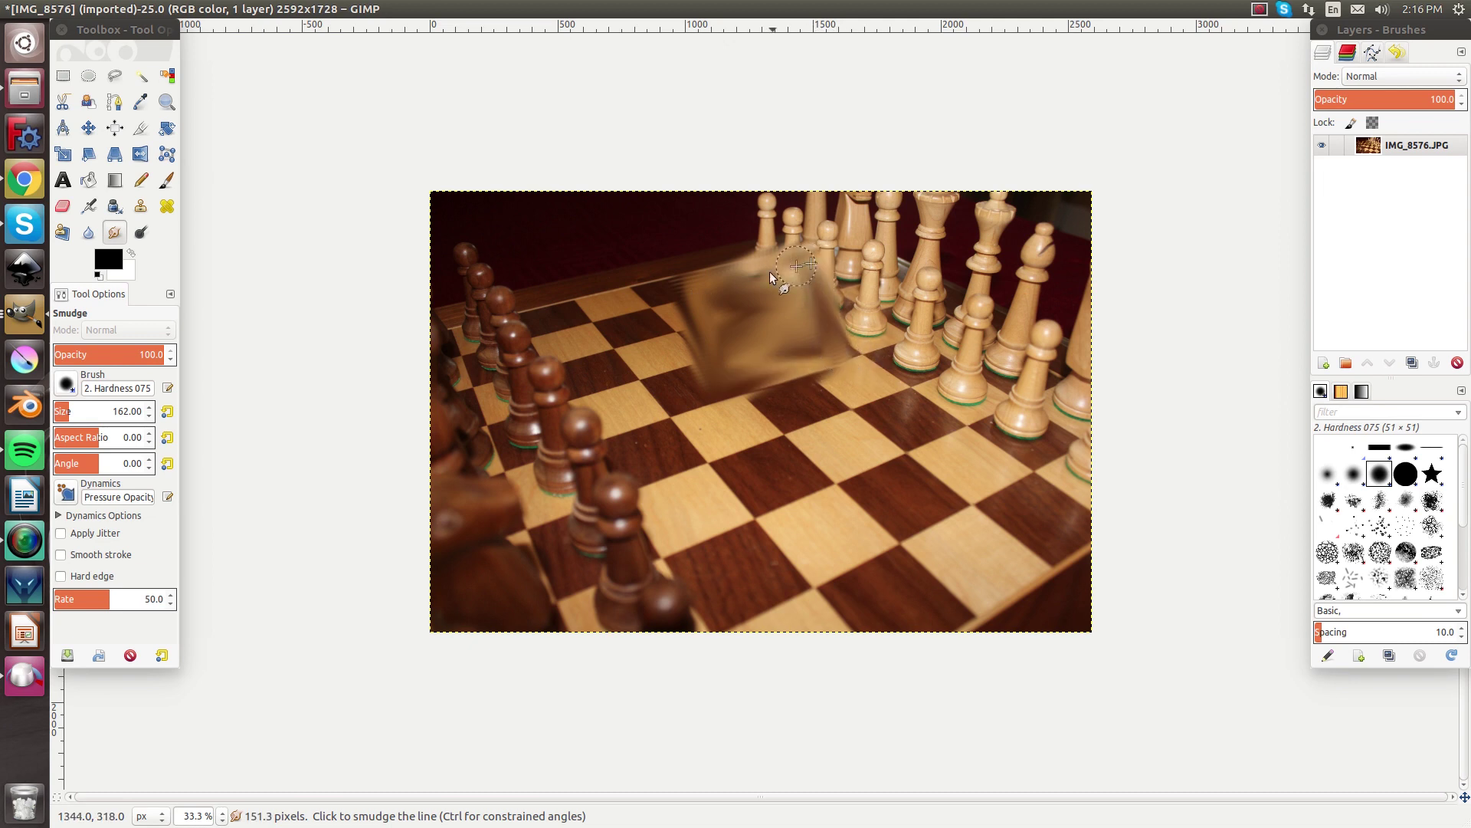
pyautogui.keyDown('shift'); pyautogui.click(684, 296); pyautogui.keyUp('shift')
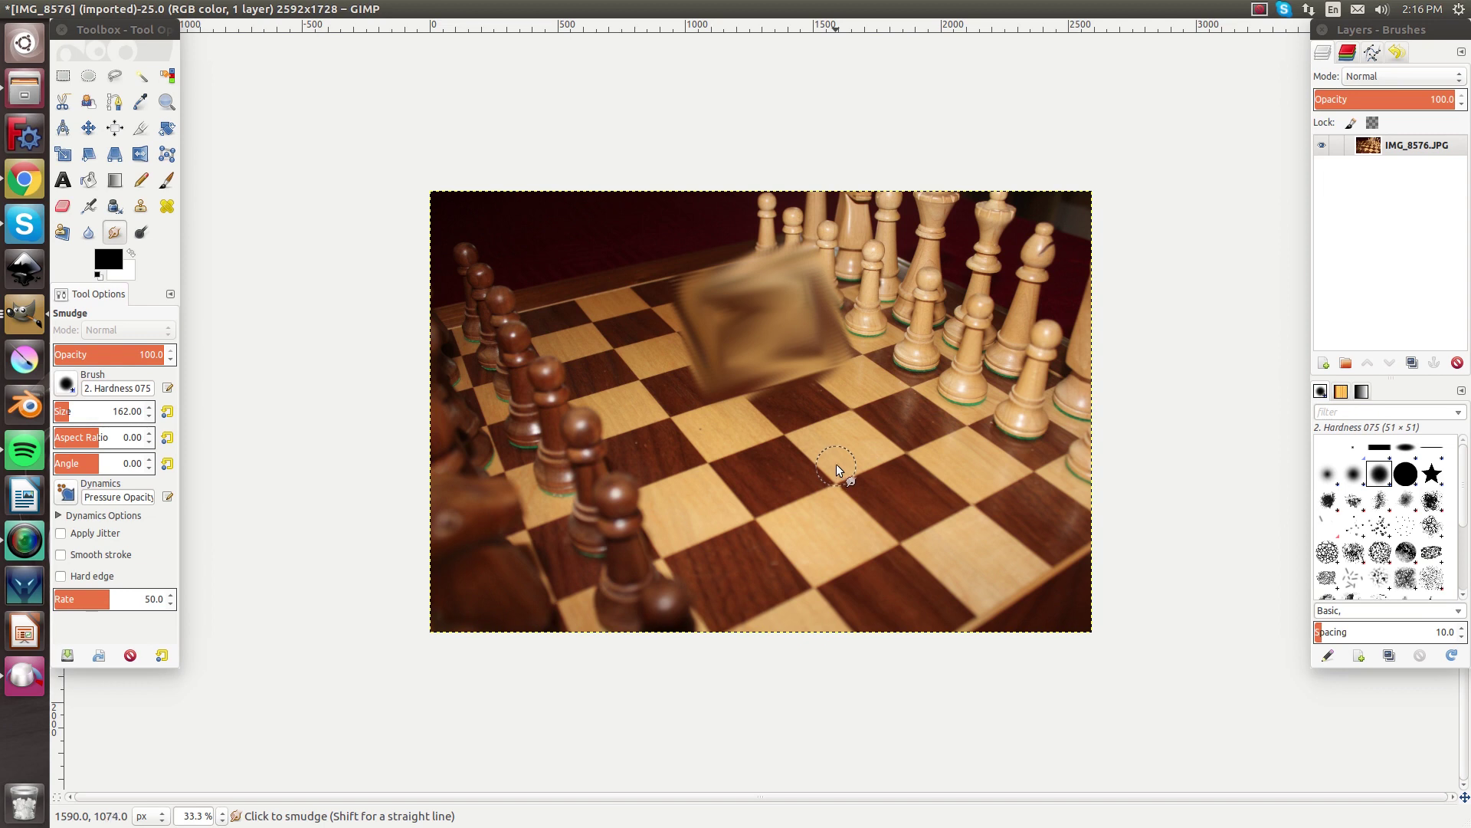
# Undo all the straight smudge strokes to restore the original chessboard photo
pyautogui.hotkey('ctrl', 'z')
pyautogui.hotkey('ctrl', 'z')
pyautogui.hotkey('ctrl', 'z')
pyautogui.hotkey('ctrl', 'z')
pyautogui.hotkey('ctrl', 'z')
pyautogui.hotkey('ctrl', 'z')
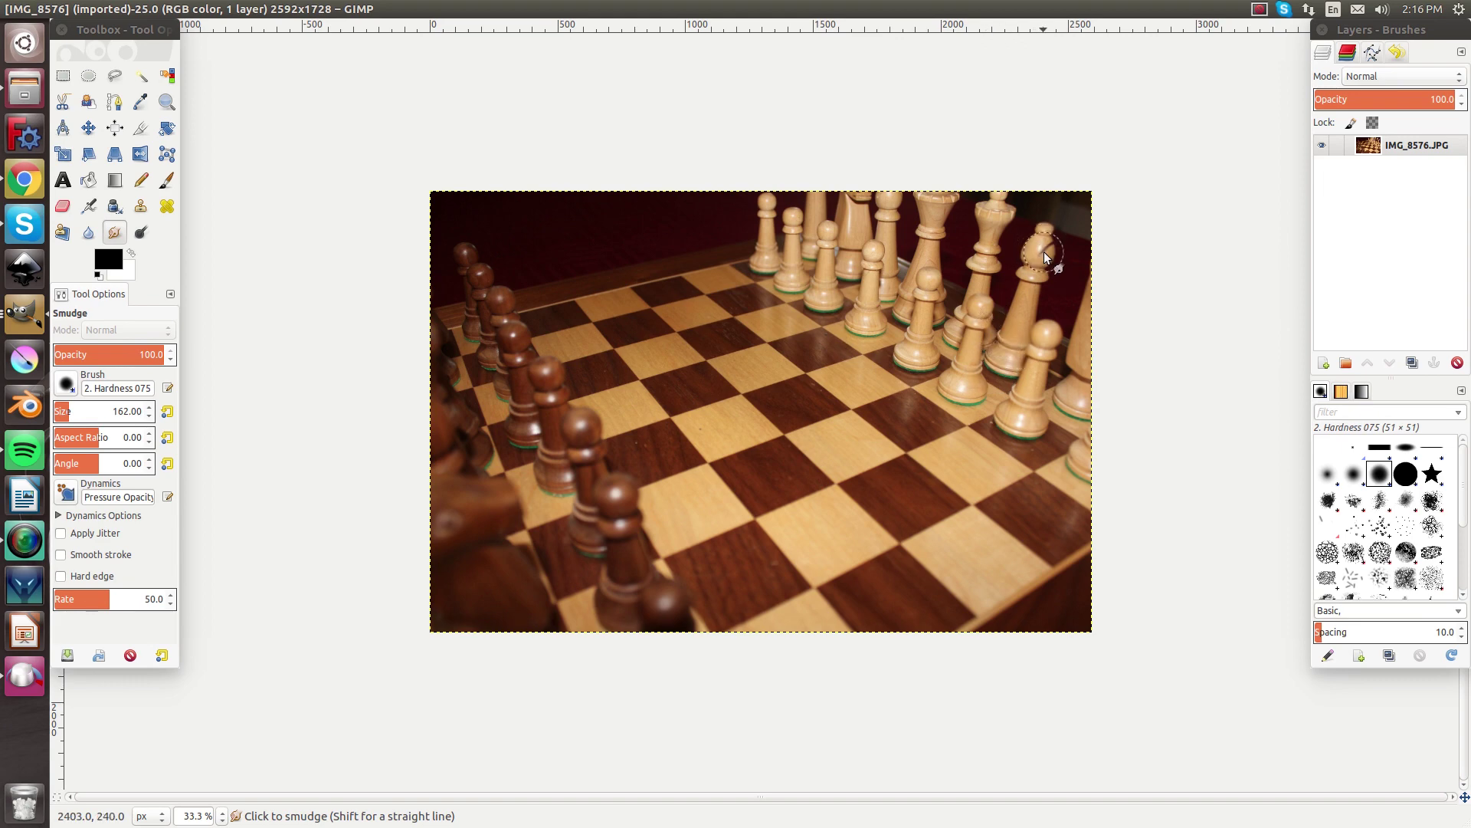
pyautogui.scroll(5, 1044, 252)
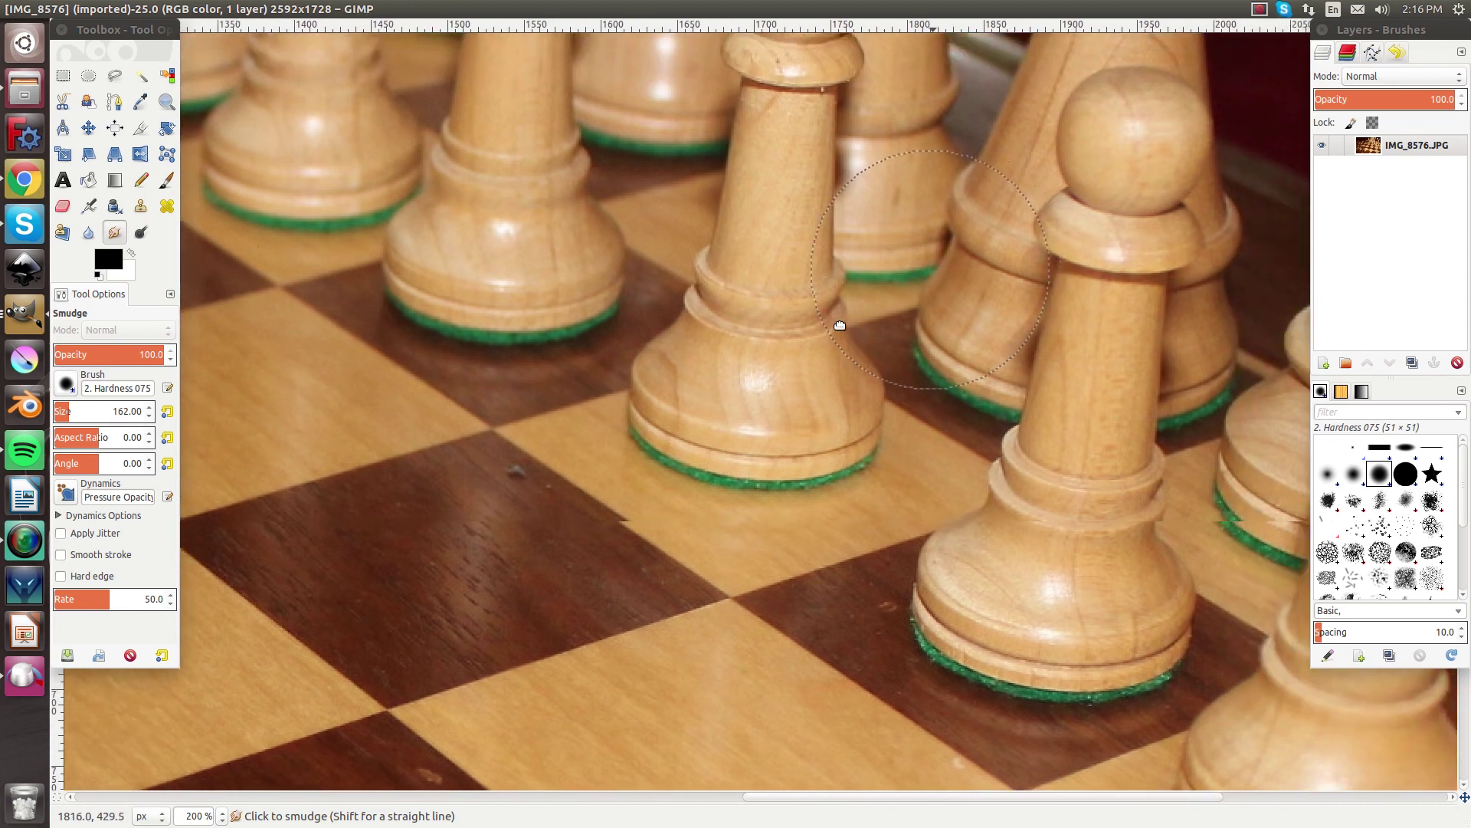
# Set the Smudge brush size to 16 and smear the highlight on the light bishop's head downward
pyautogui.moveTo(840, 326); pyautogui.dragTo(157, 724)
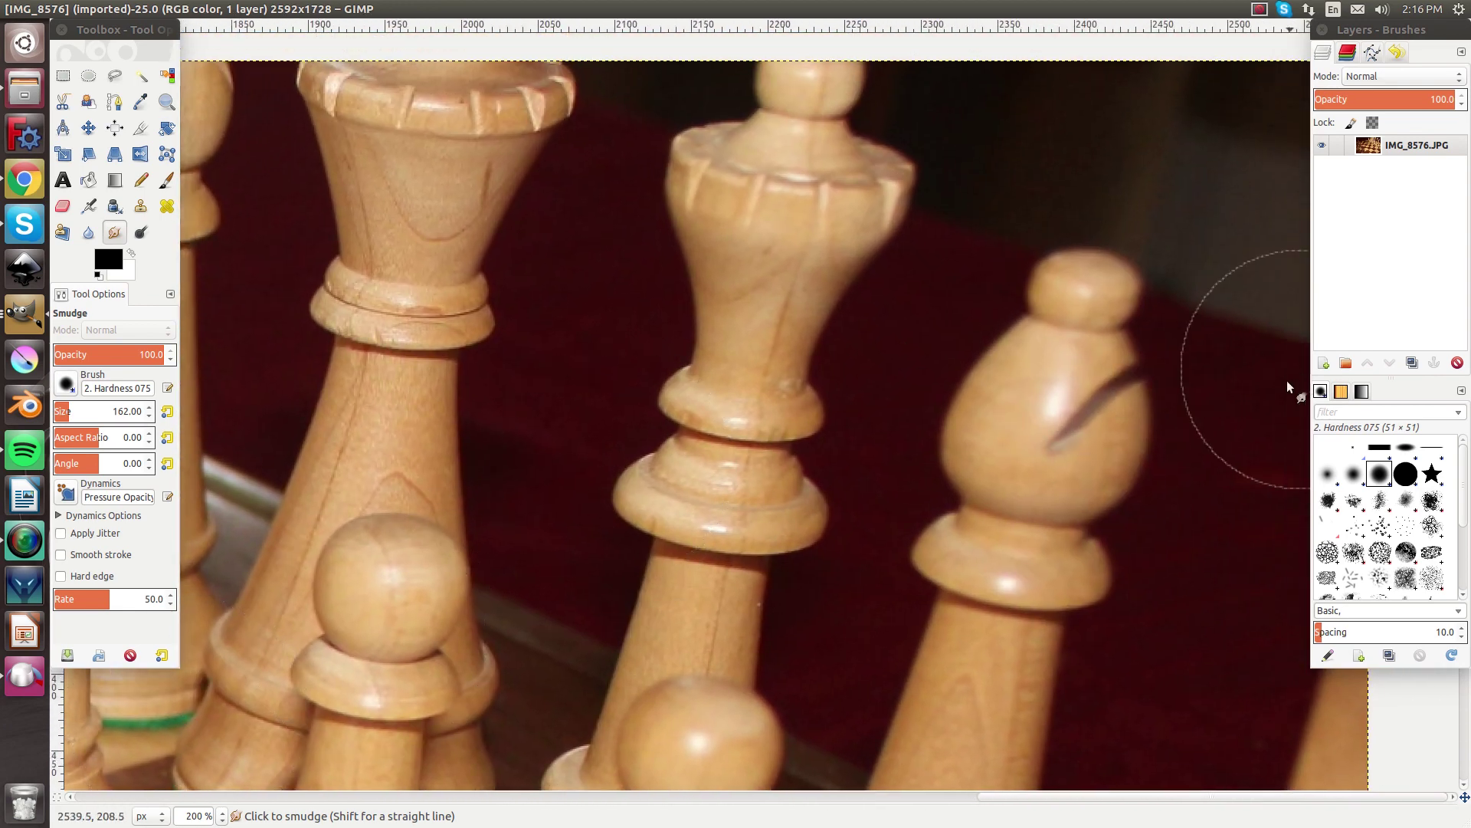
pyautogui.moveTo(1285, 380); pyautogui.dragTo(1287, 466)
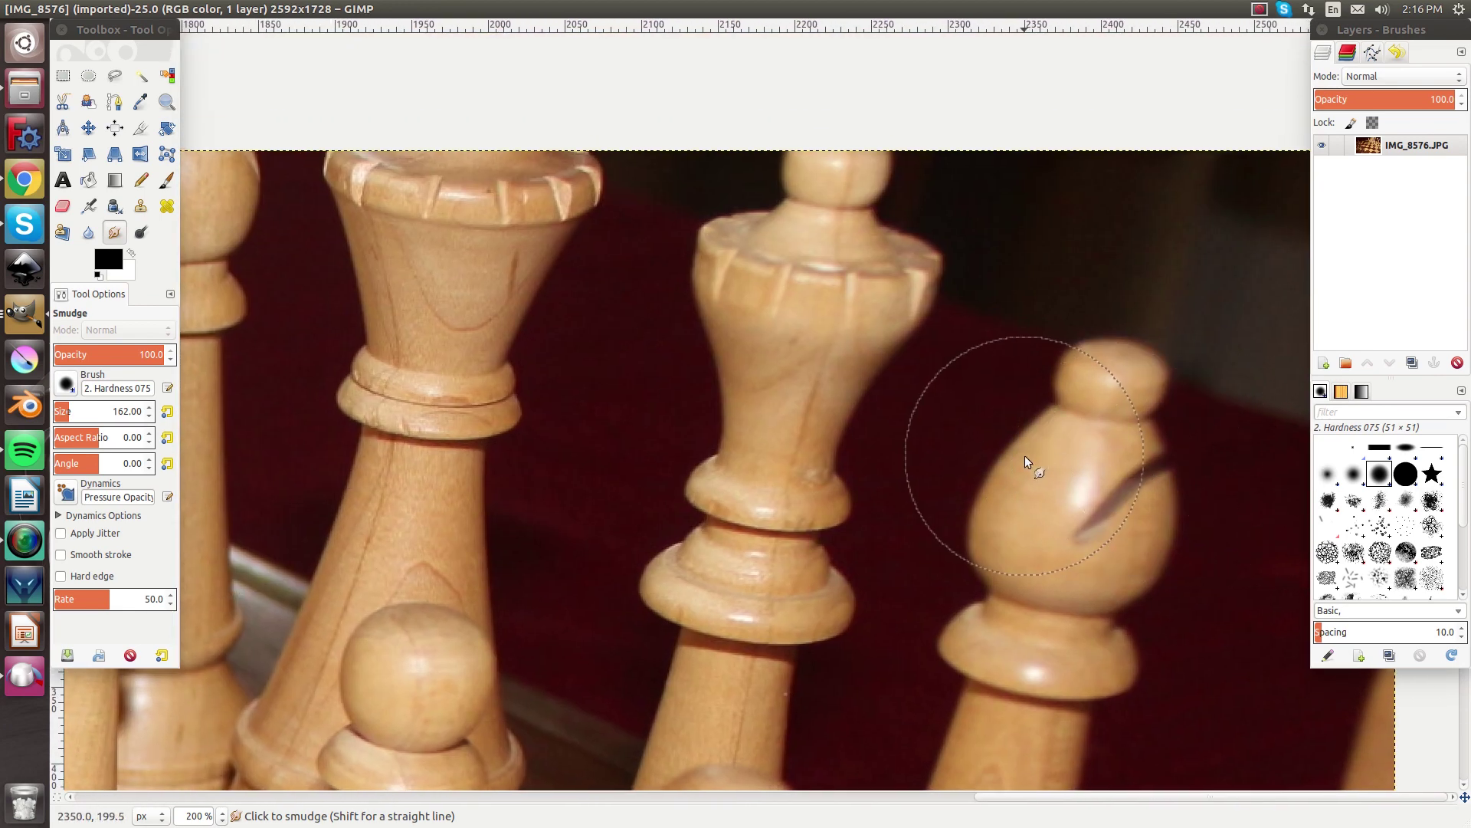
pyautogui.moveTo(1024, 455); pyautogui.dragTo(1144, 374)
pyautogui.moveTo(1177, 454); pyautogui.dragTo(966, 403)
pyautogui.scroll(3, 1023, 418)
pyautogui.scroll(-2, 966, 403)
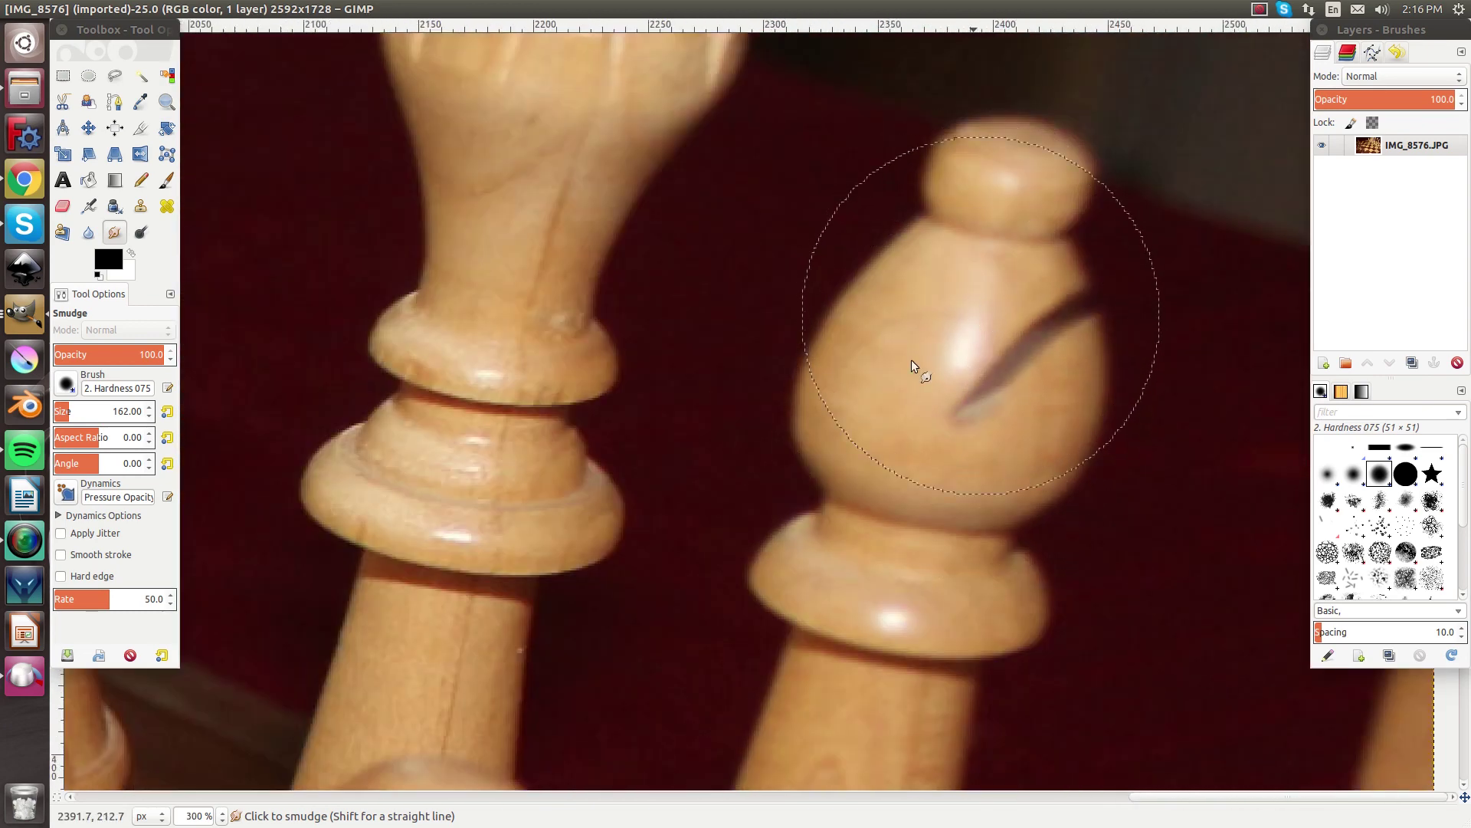
pyautogui.click(149, 417)
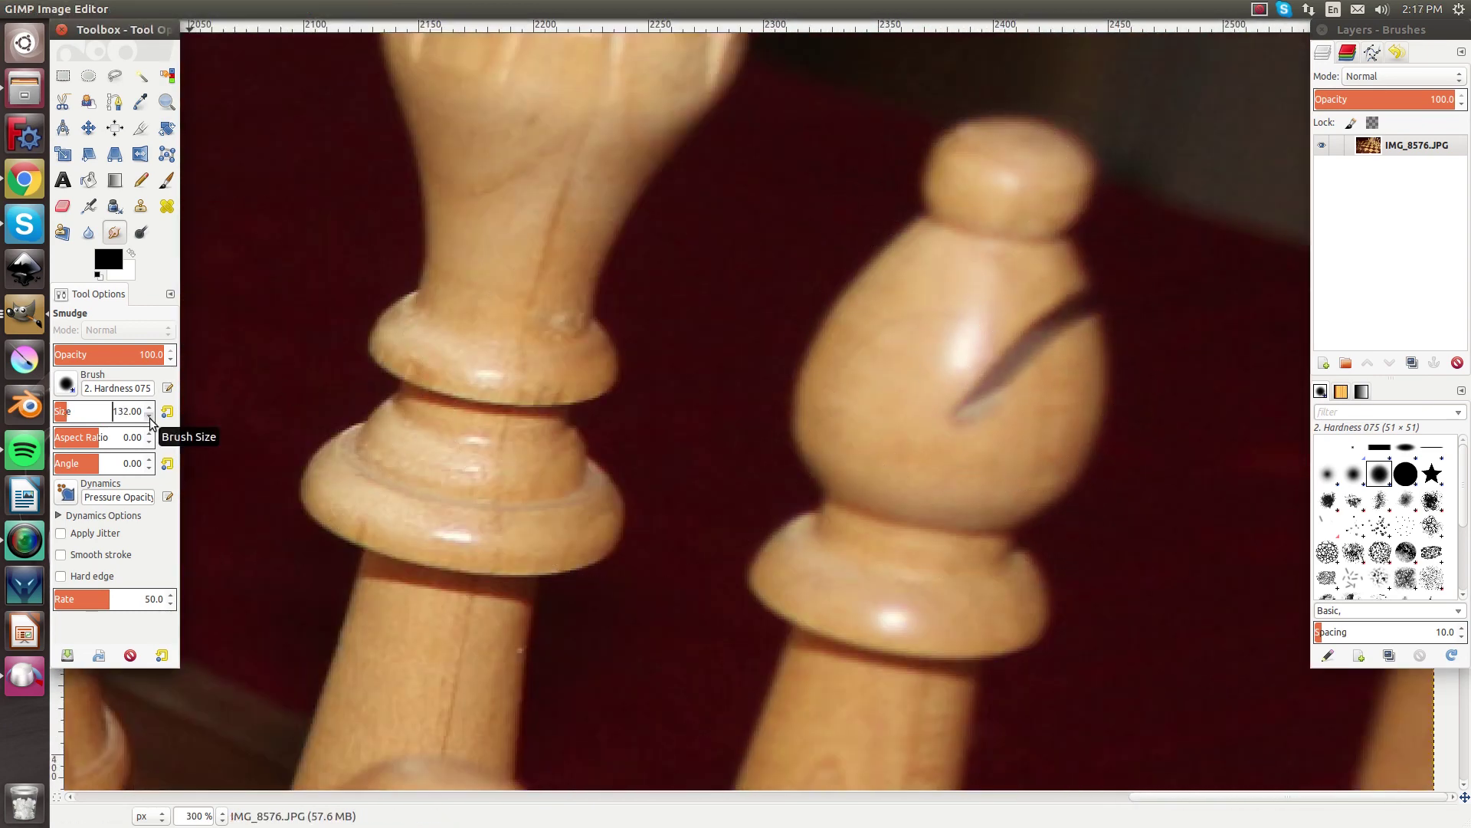
pyautogui.moveTo(150, 417); pyautogui.dragTo(150, 420)
pyautogui.moveTo(973, 344)
pyautogui.mouseDown()
pyautogui.moveTo(939, 416)
pyautogui.moveTo(955, 390)
pyautogui.mouseUp()
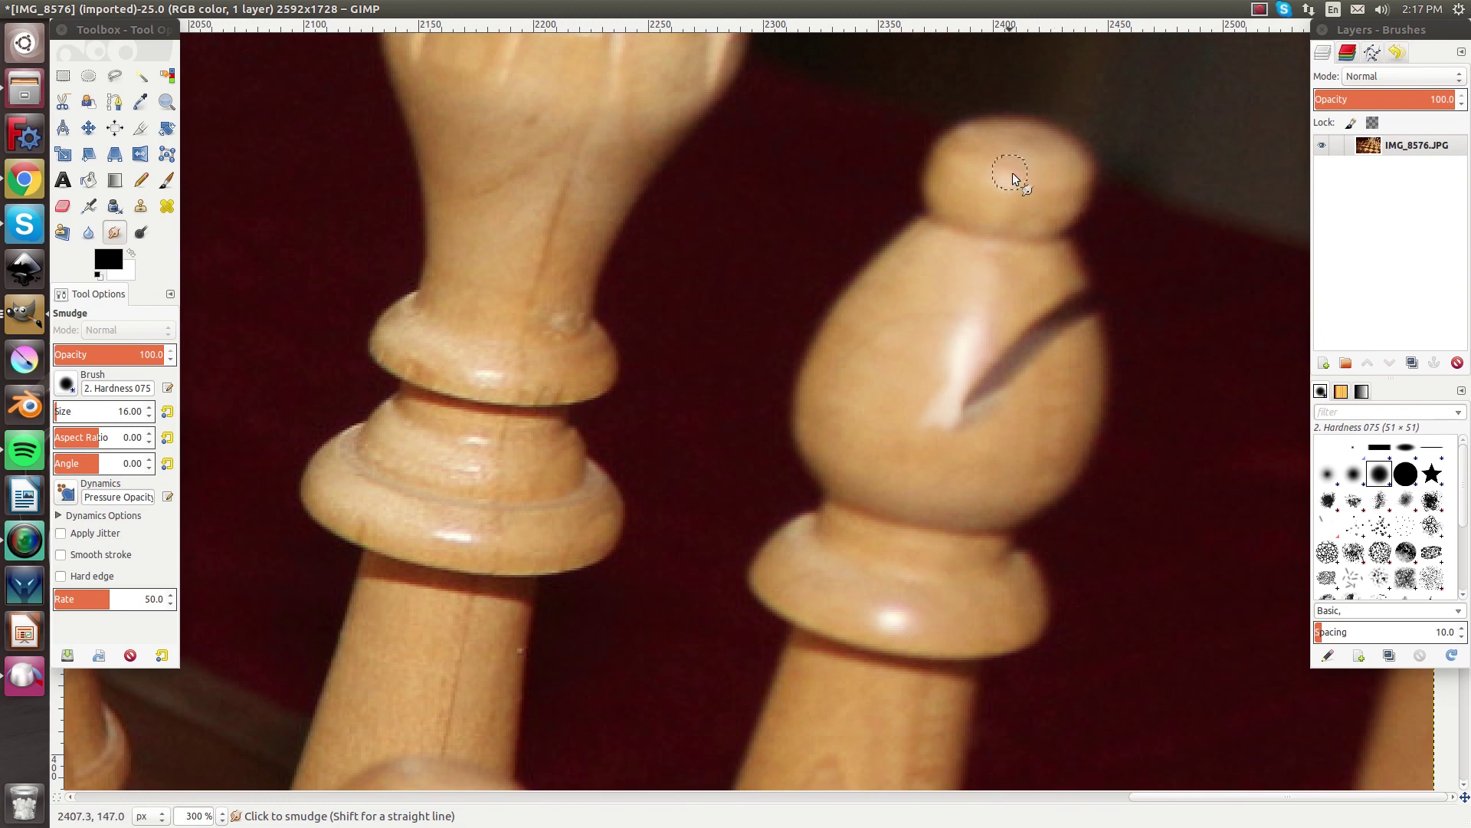
pyautogui.scroll(-5, 1010, 237)
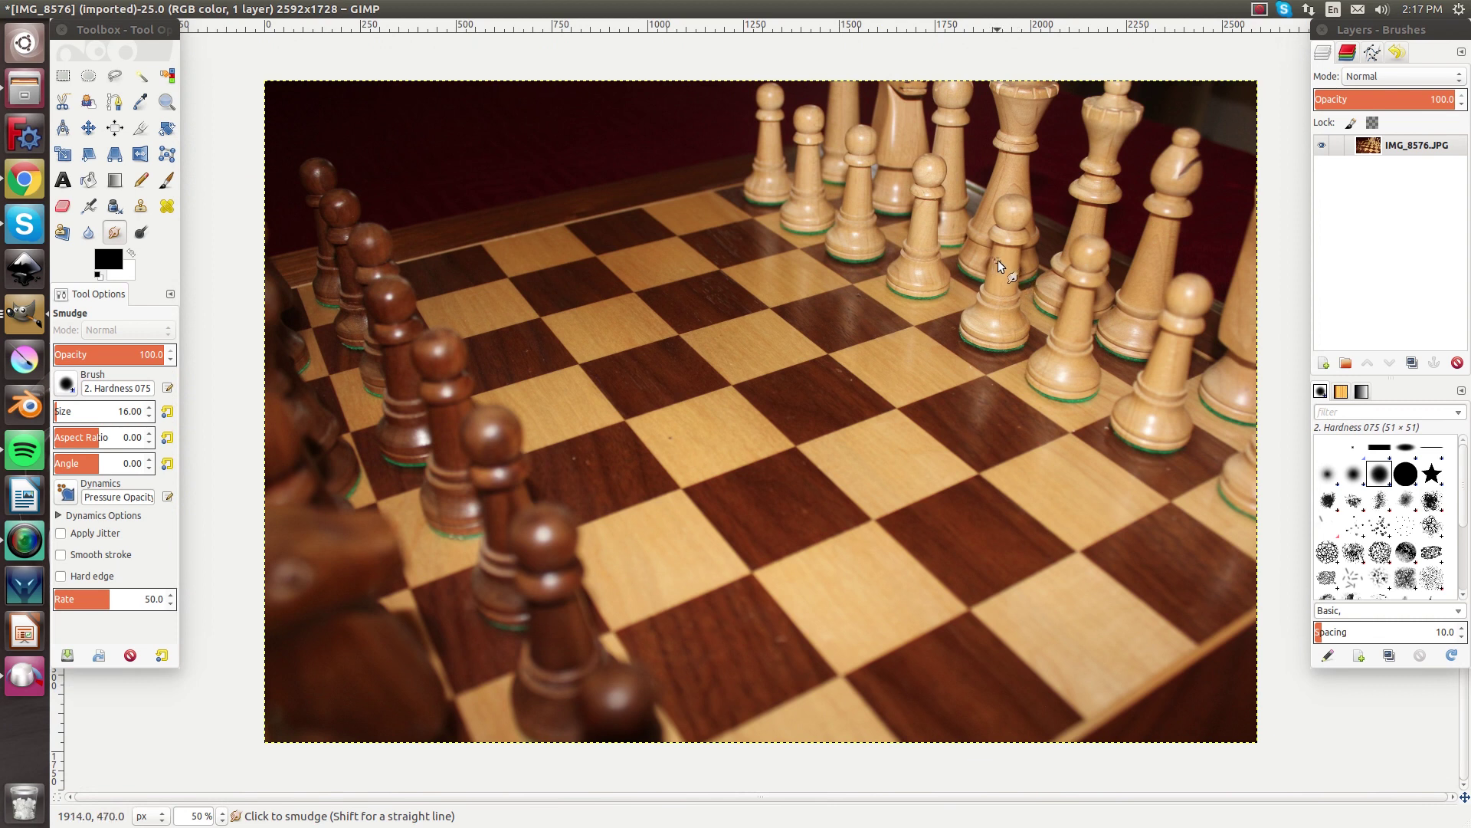
# Paint a short white Paintbrush stroke downward from the lower end of the bishop's highlight
pyautogui.click(166, 180)
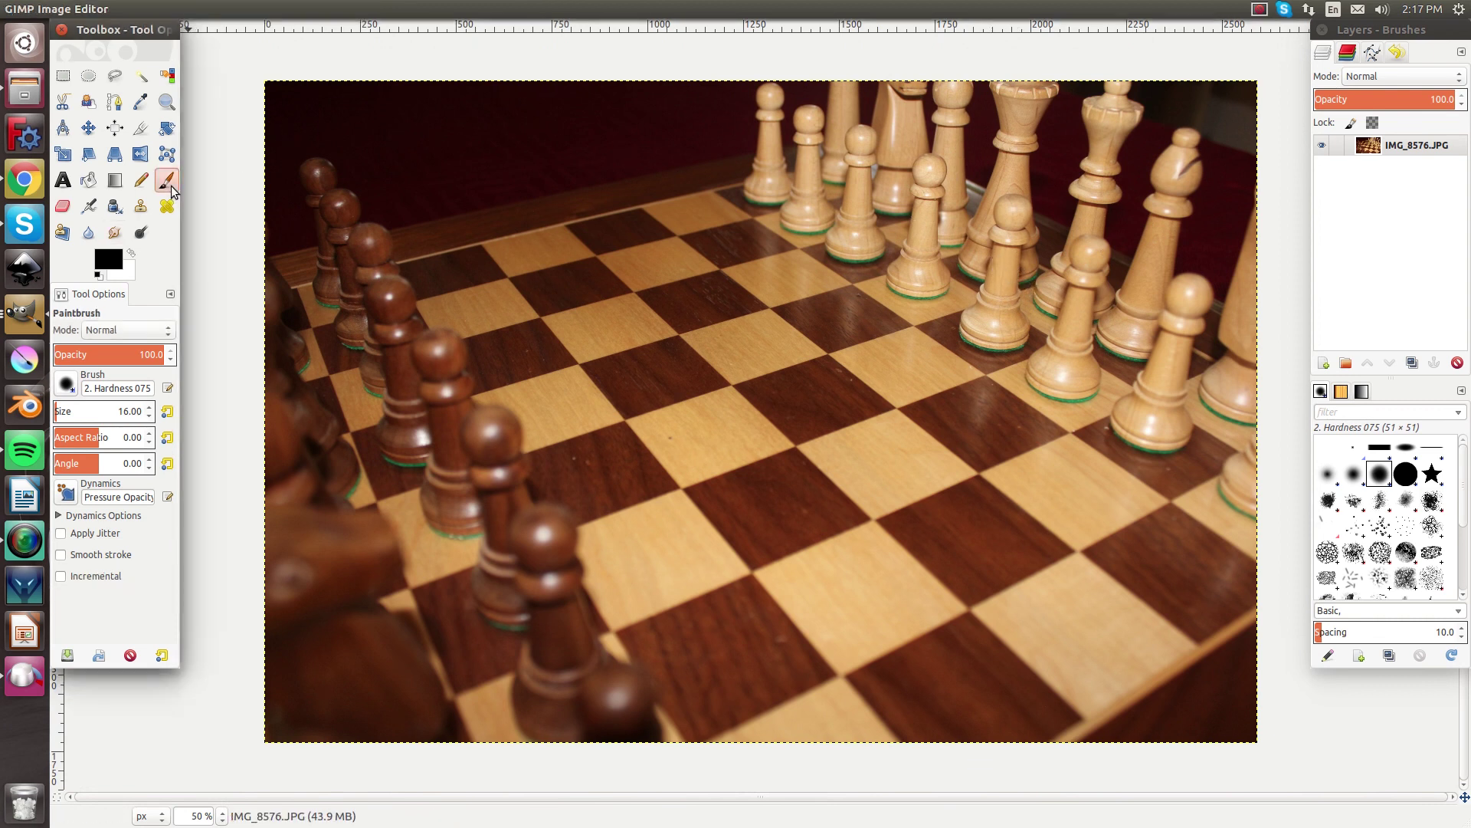
pyautogui.click(132, 252)
pyautogui.keyDown('ctrl'); pyautogui.scroll(4, 1001, 203); pyautogui.keyUp('ctrl')
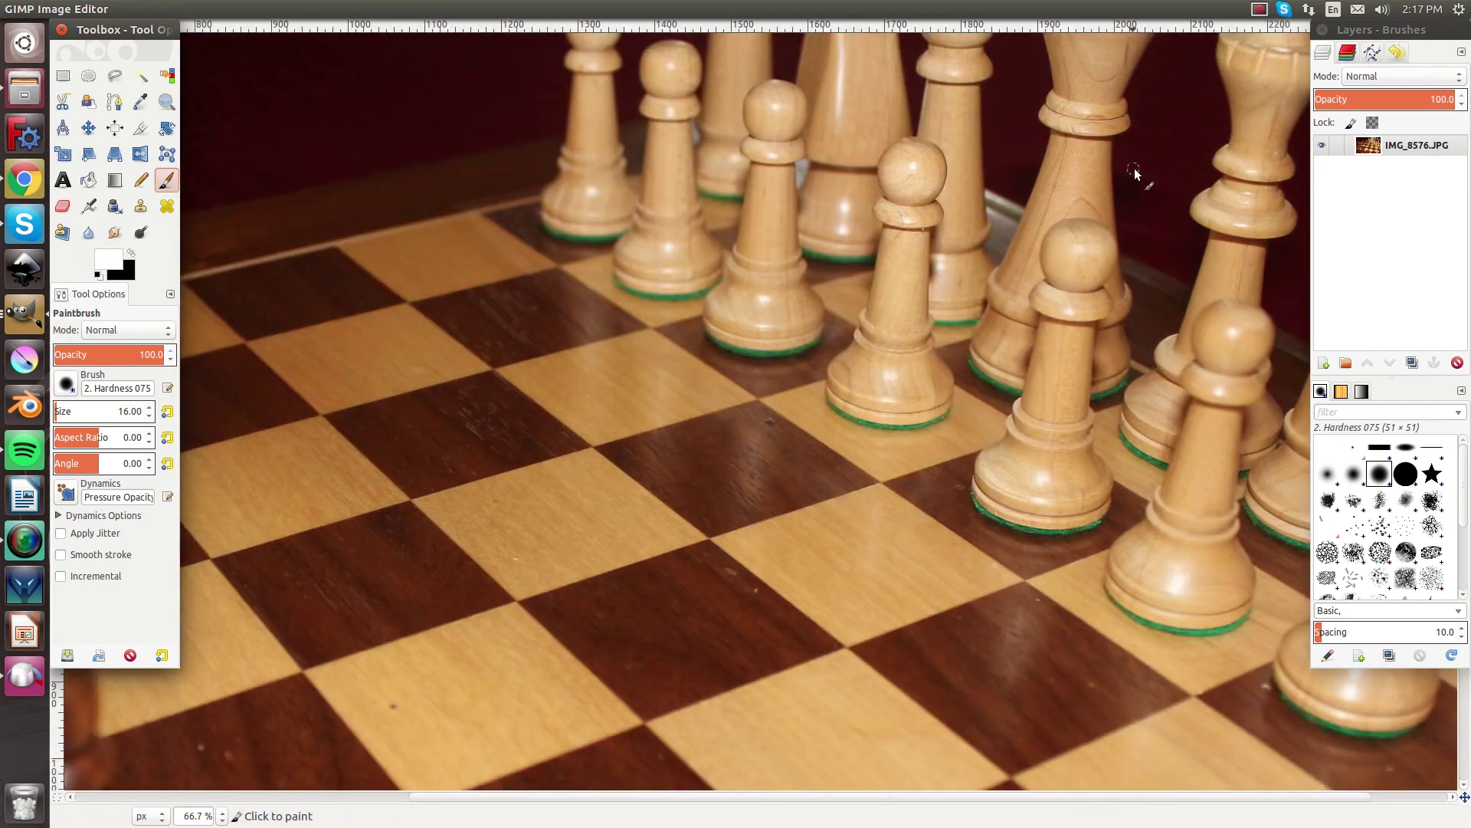
pyautogui.keyDown('ctrl'); pyautogui.scroll(1, 1051, 194); pyautogui.keyUp('ctrl')
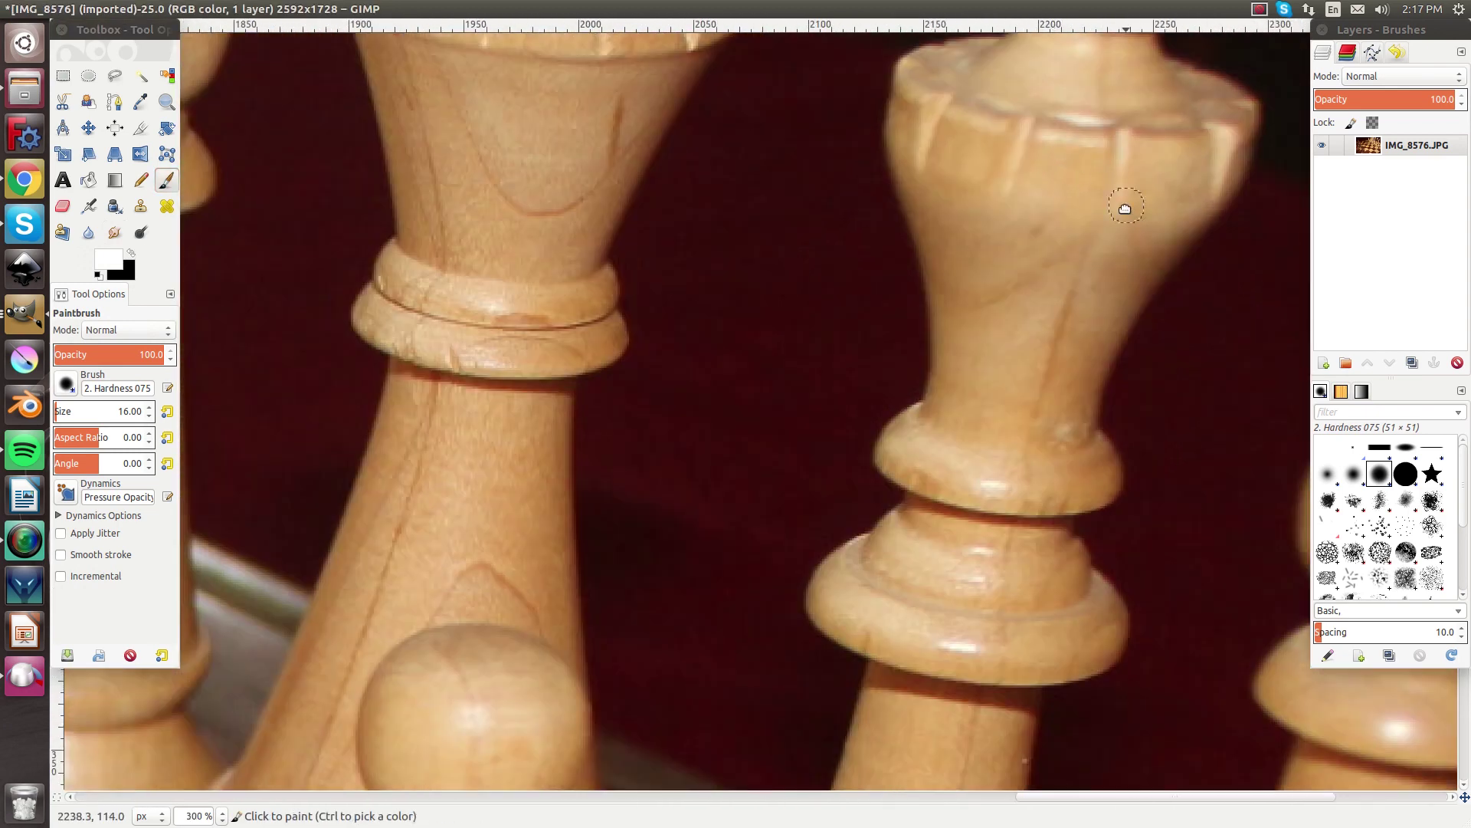
pyautogui.moveTo(1126, 207); pyautogui.dragTo(609, 171)
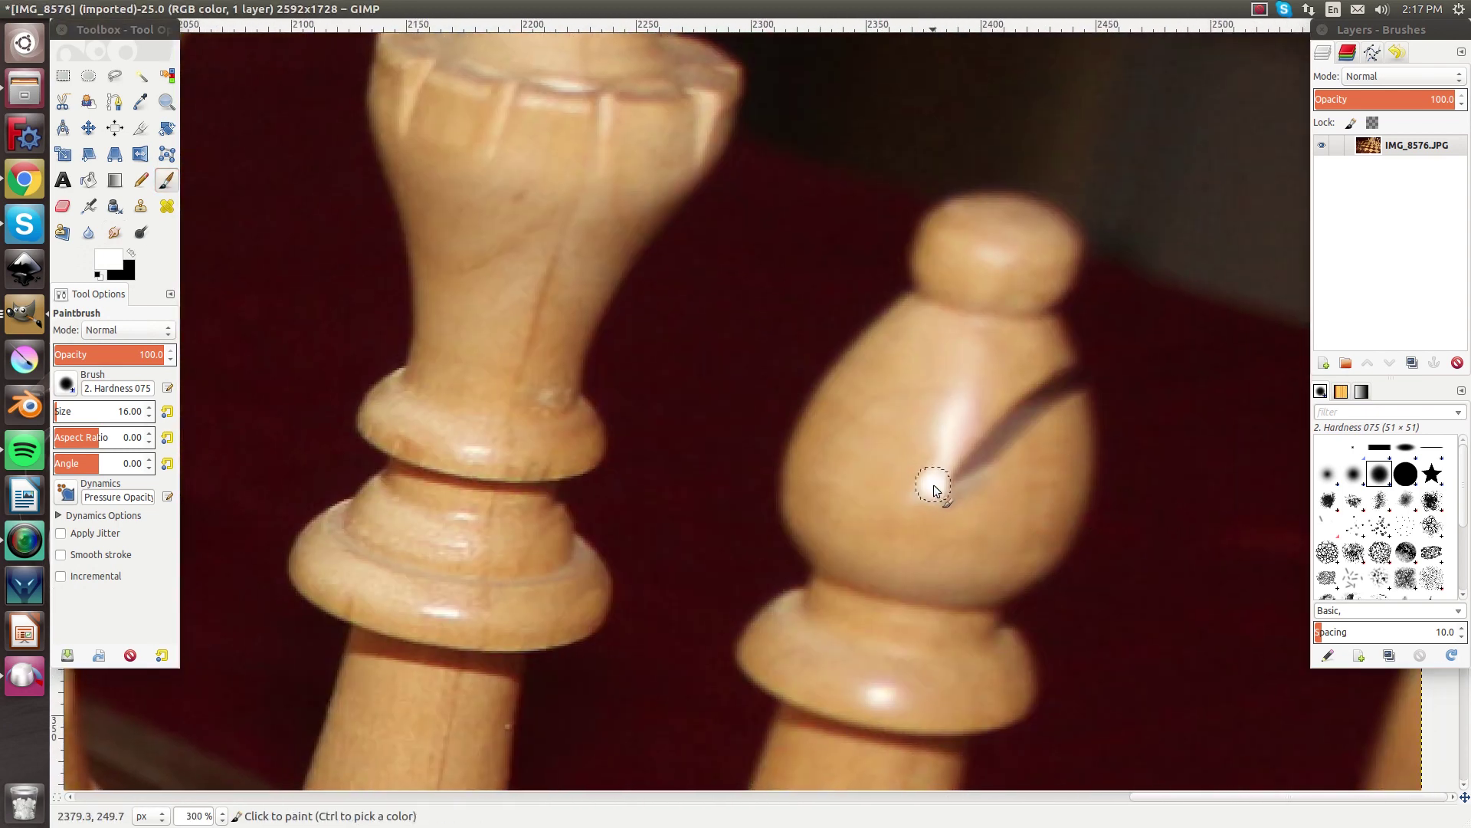
pyautogui.moveTo(933, 485); pyautogui.dragTo(924, 513)
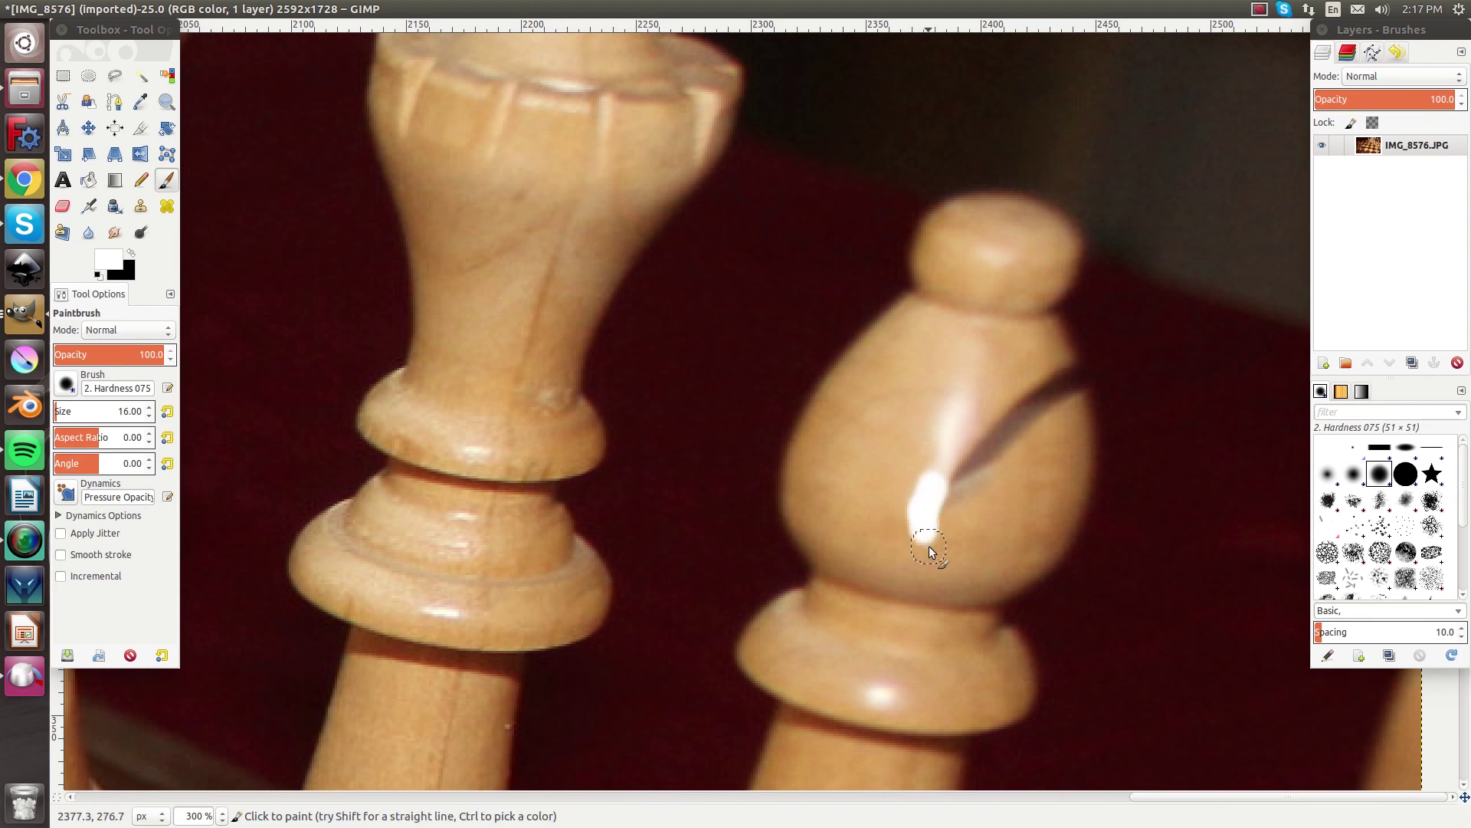
# Try a short white stroke across the bishop's head with the 2. Hardness 025 brush, and undo both white test strokes
pyautogui.click(1326, 474)
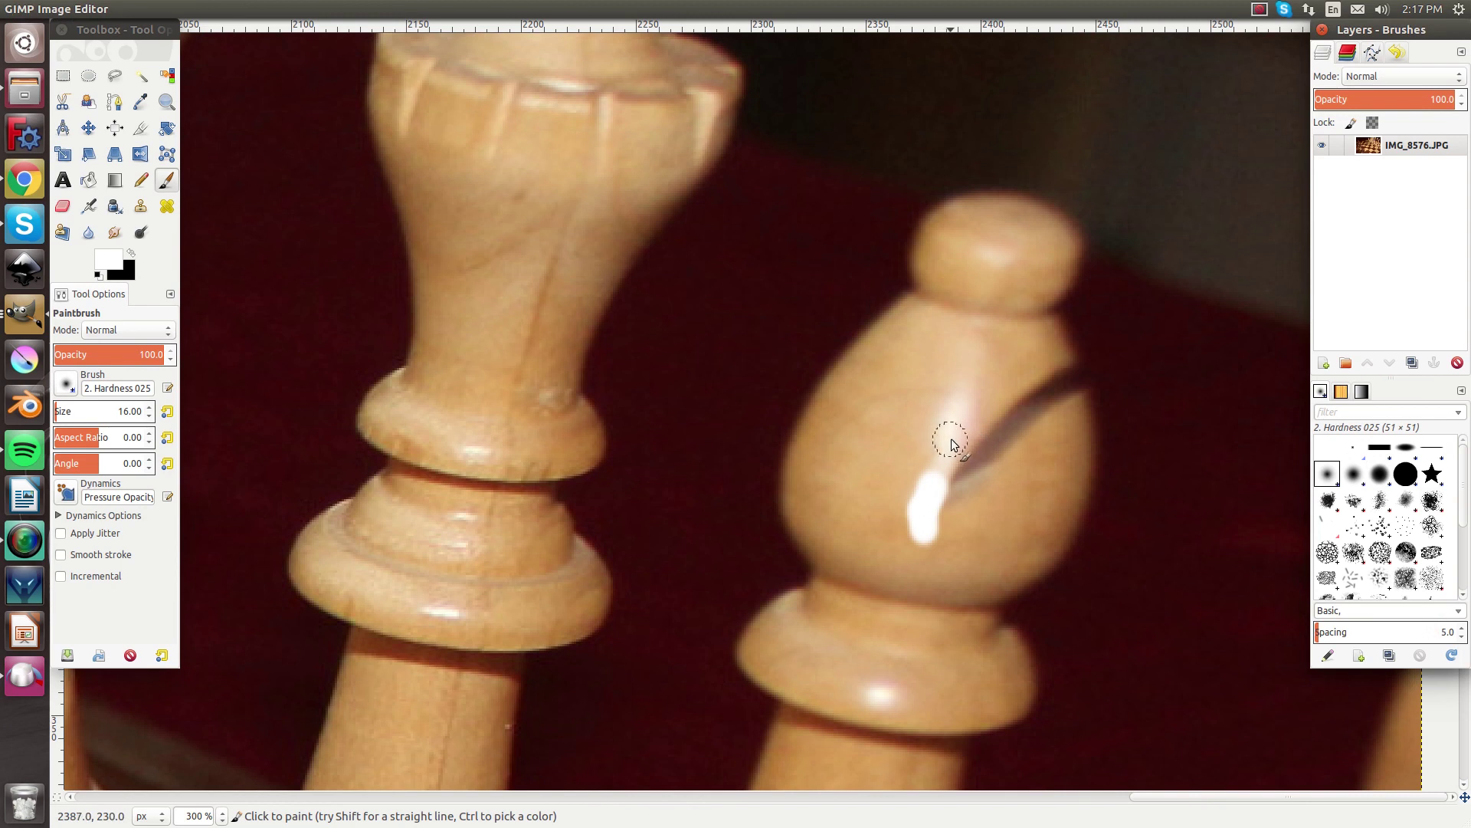
pyautogui.moveTo(951, 438); pyautogui.dragTo(909, 411)
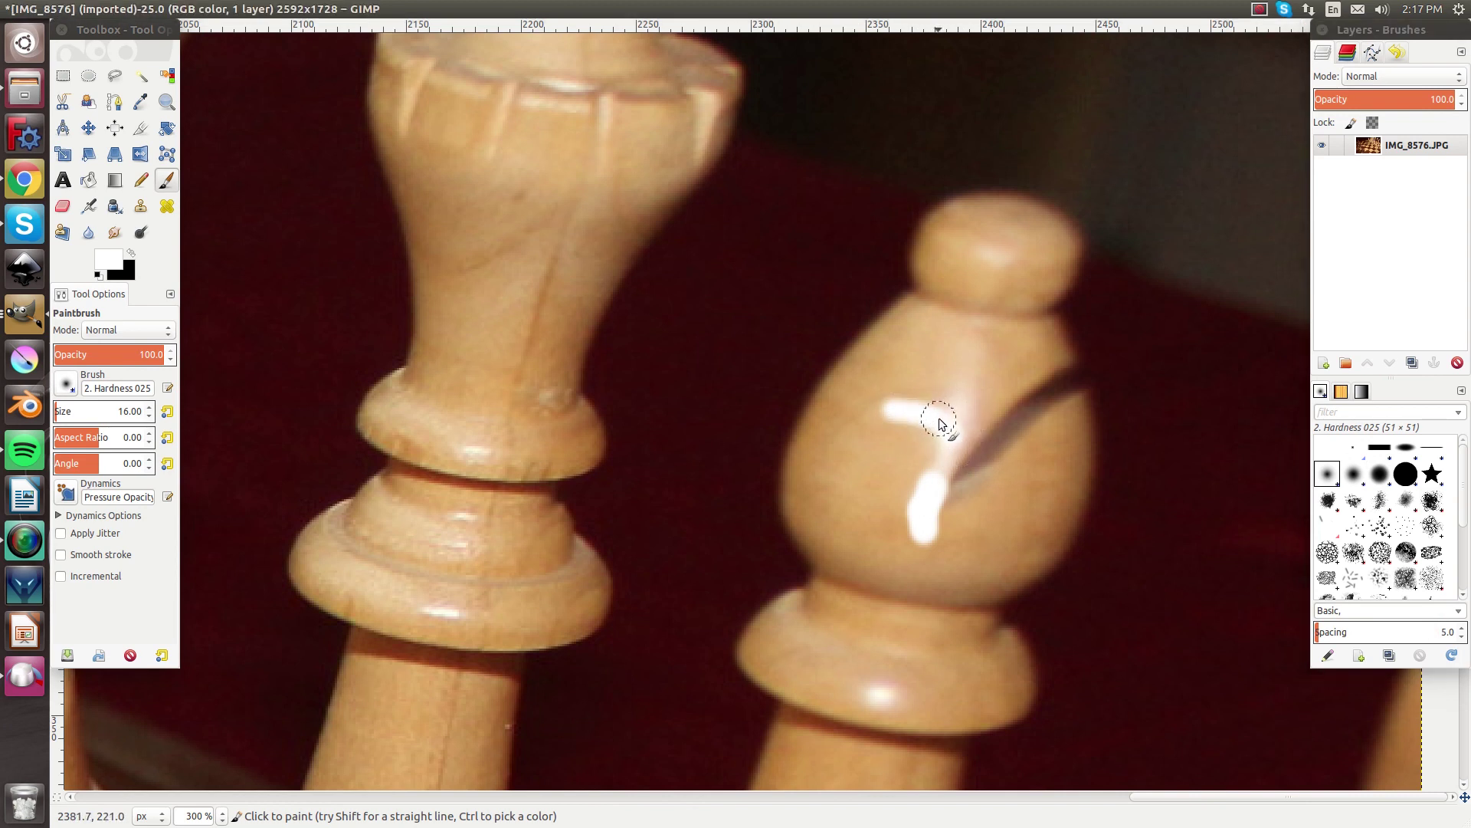
pyautogui.hotkey('ctrl', 'z')
pyautogui.hotkey('ctrl', 'z')
pyautogui.hotkey('ctrl', 'z')
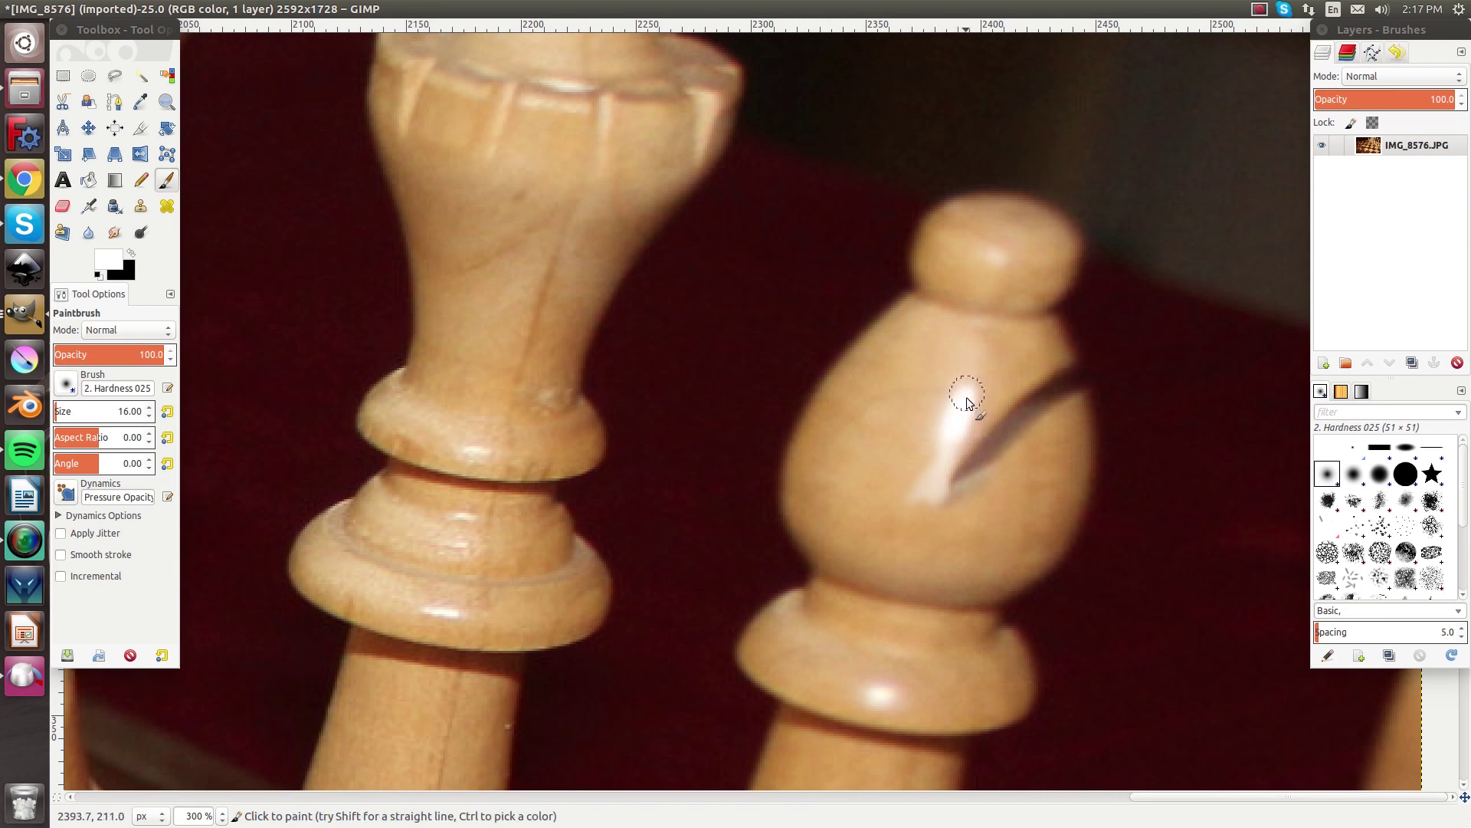
# Paint white over the bishop's highlight and extend it up toward the slot side of the head
pyautogui.moveTo(977, 378); pyautogui.dragTo(956, 425)
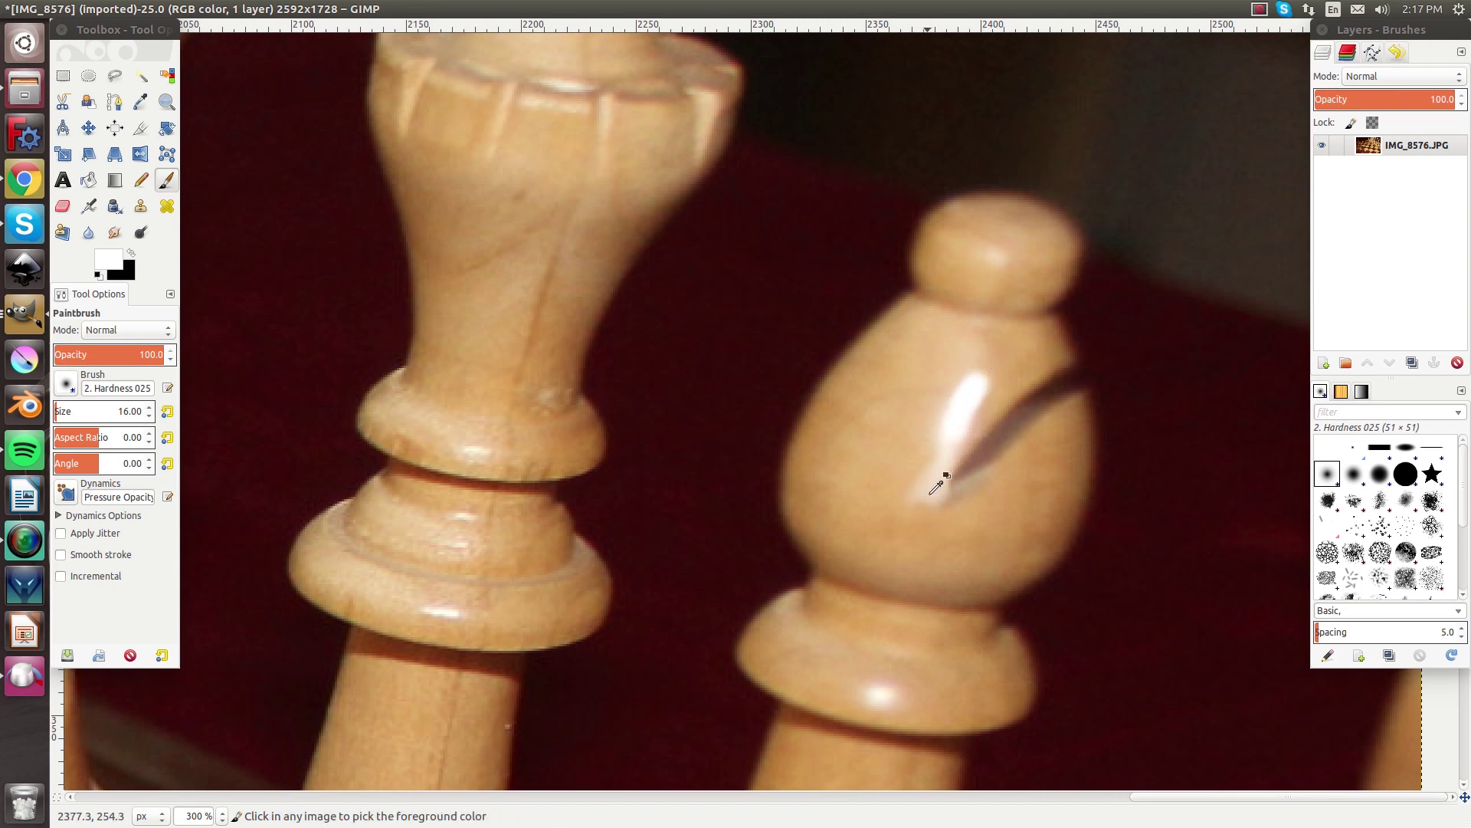
pyautogui.scroll(3, 963, 483)
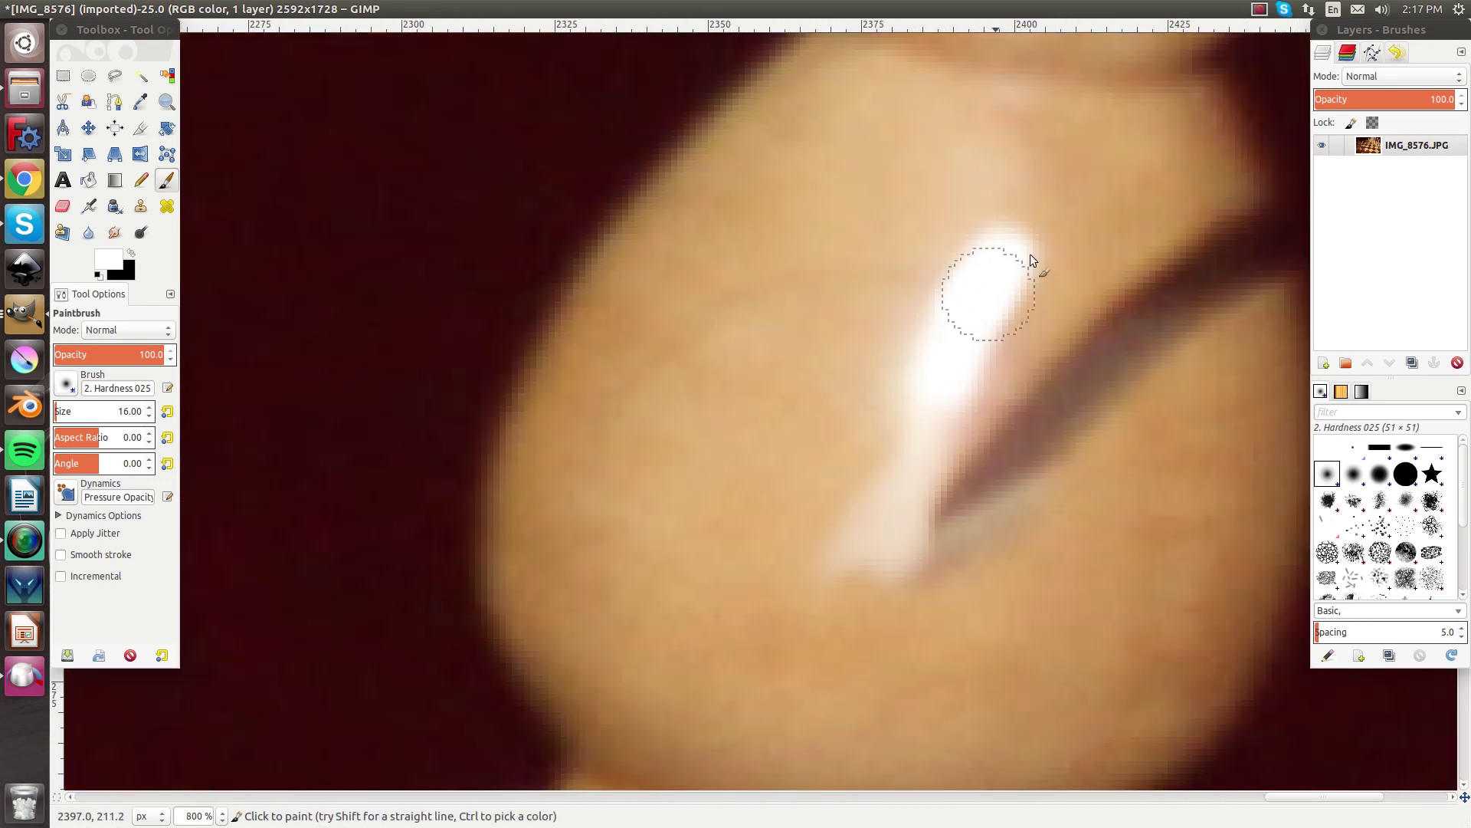
pyautogui.moveTo(963, 322); pyautogui.dragTo(1079, 227)
# Soften the edges of the white highlight and smear its upper end outward with the Smudge tool
pyautogui.click(114, 232)
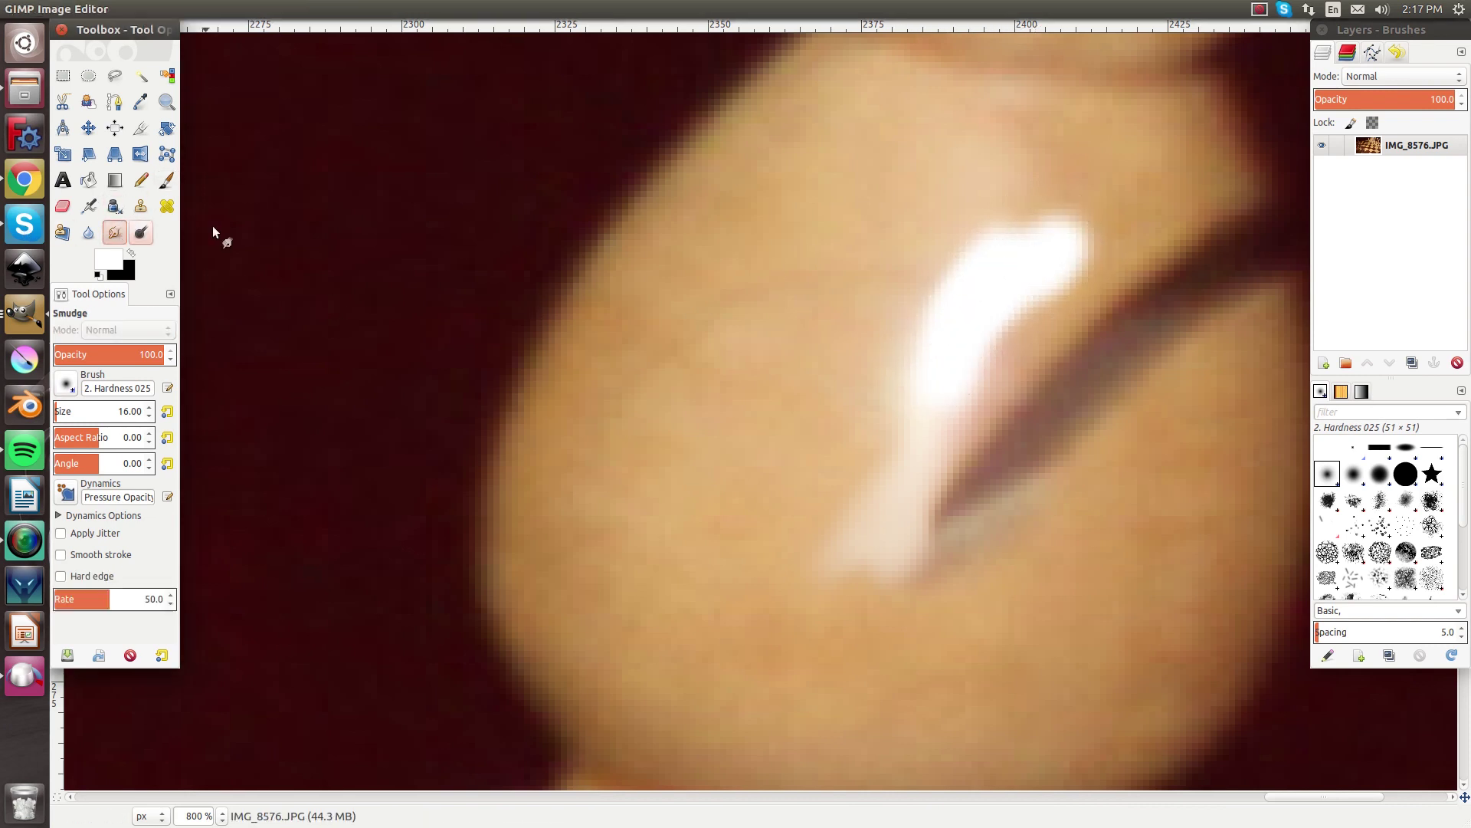
pyautogui.click(931, 315)
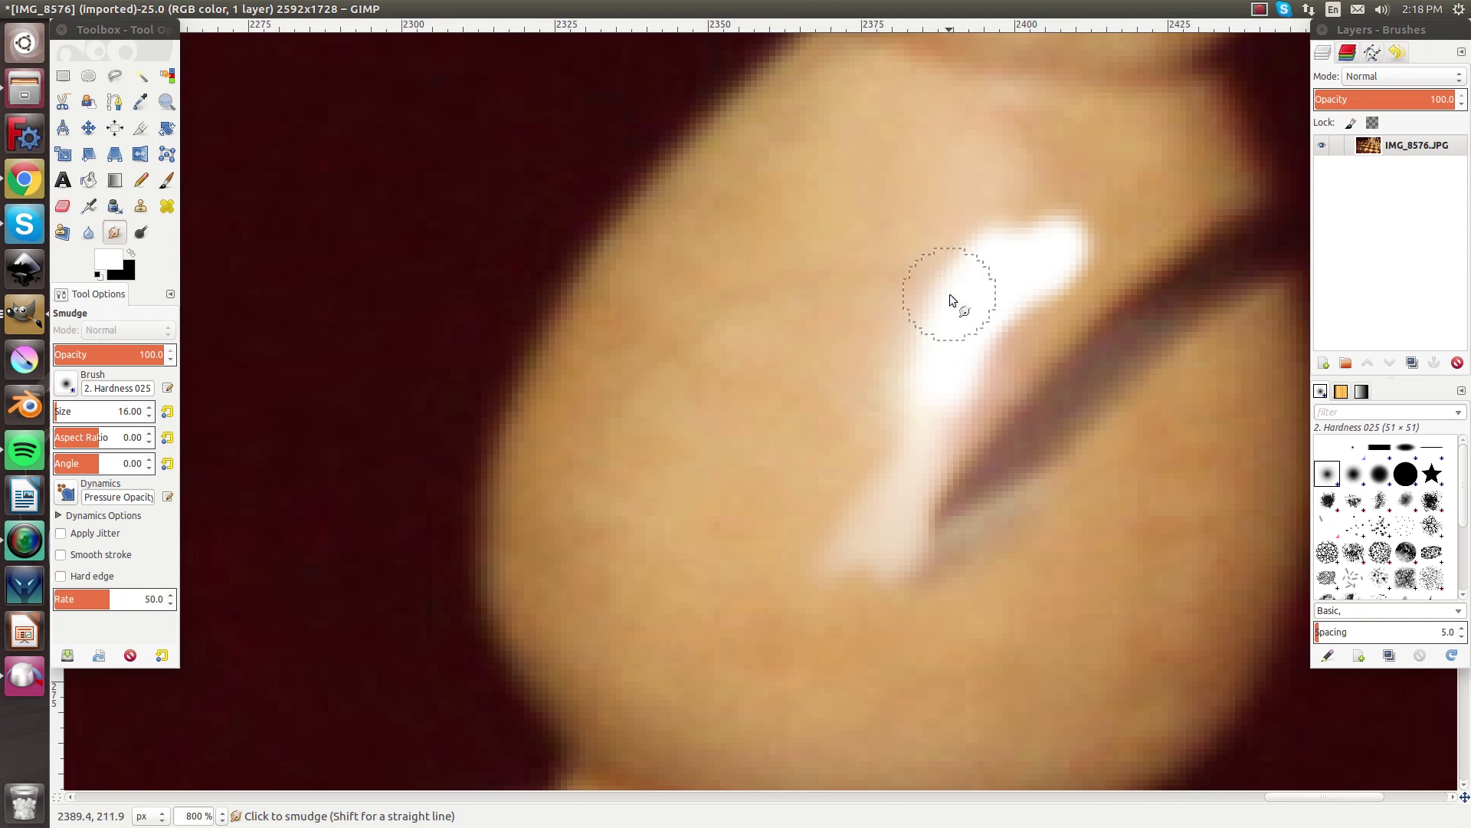
pyautogui.moveTo(958, 273)
pyautogui.mouseDown()
pyautogui.moveTo(1044, 209)
pyautogui.moveTo(1000, 260)
pyautogui.moveTo(1044, 255)
pyautogui.mouseUp()
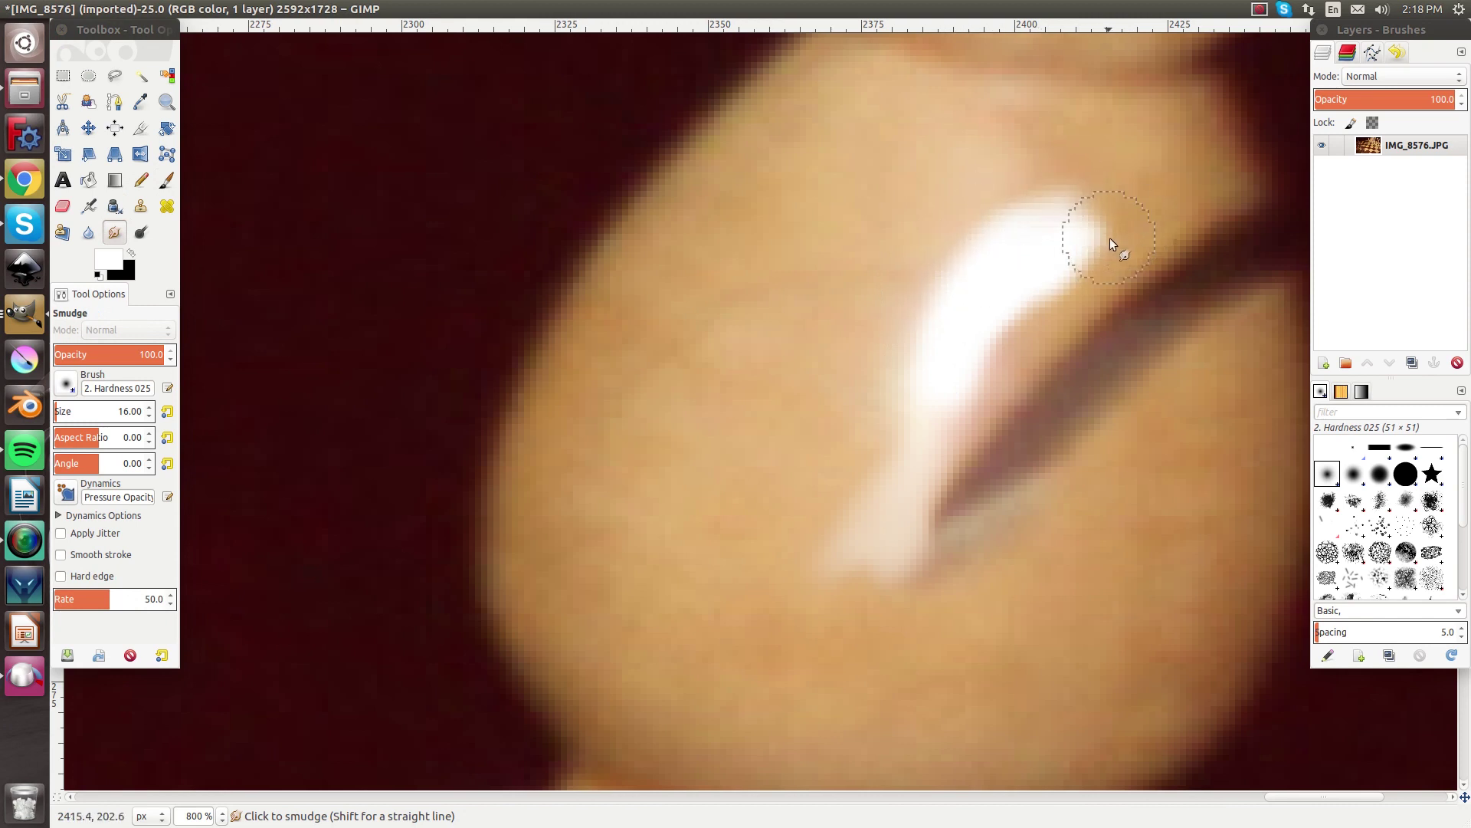
pyautogui.moveTo(1109, 238); pyautogui.dragTo(1169, 244)
pyautogui.moveTo(1086, 284); pyautogui.dragTo(1138, 284)
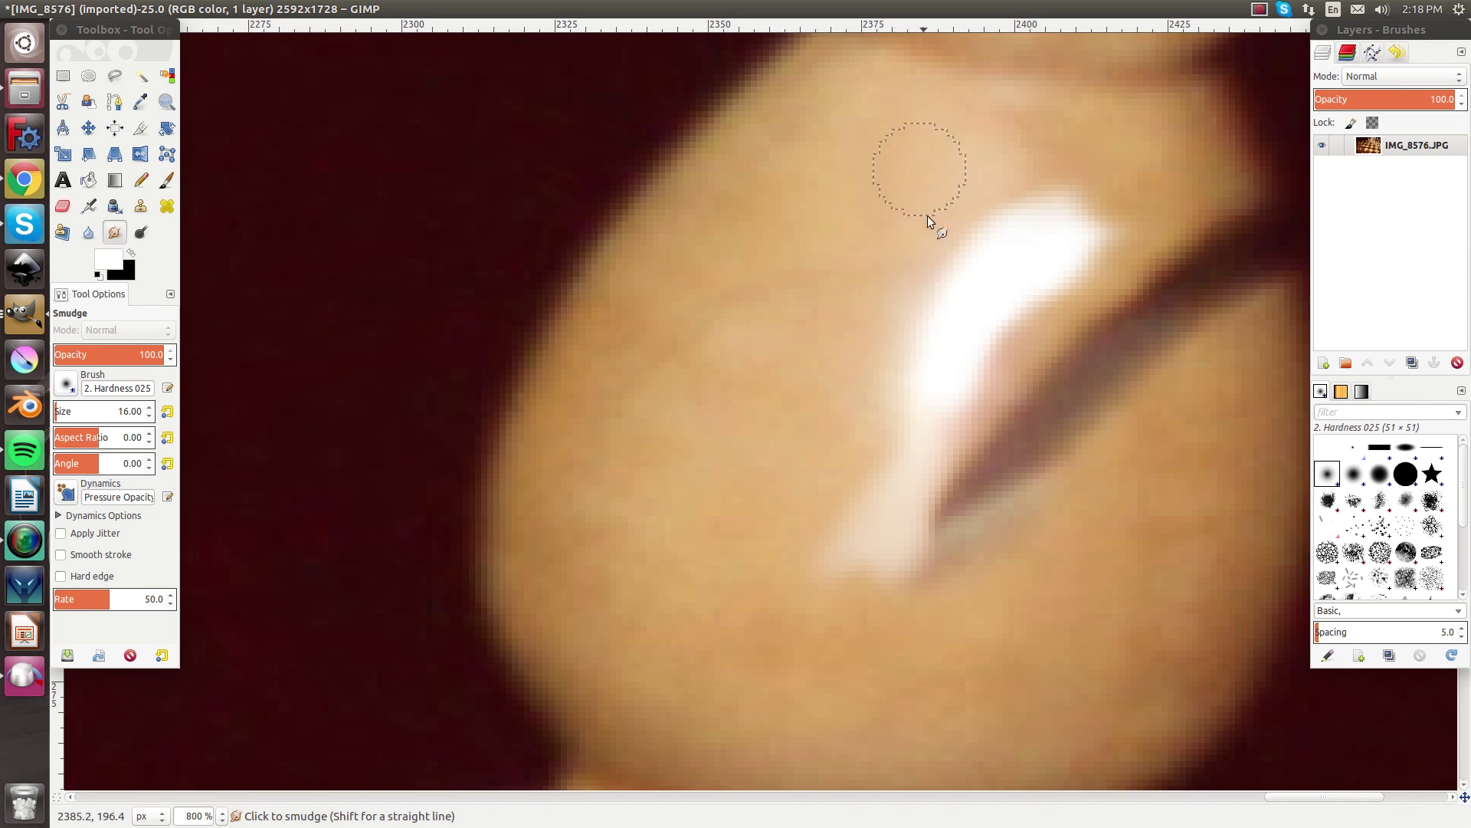
pyautogui.moveTo(989, 235); pyautogui.dragTo(1025, 141)
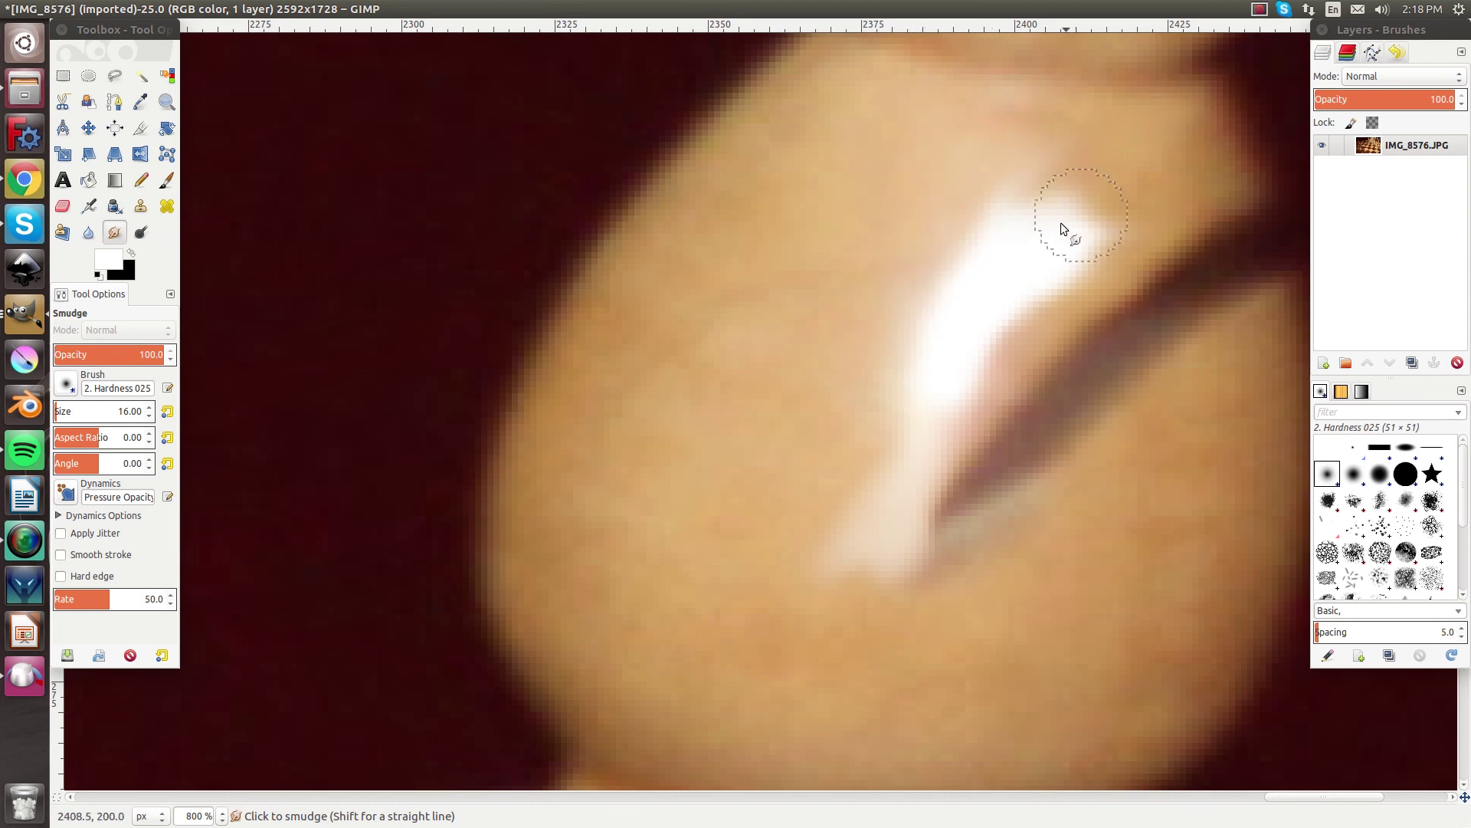
pyautogui.moveTo(1060, 222); pyautogui.dragTo(1169, 123)
# Undo all the painted and smudged strokes on the bishop's head to restore the original photo
pyautogui.hotkey('ctrl', 'z')
pyautogui.hotkey('ctrl', 'z')
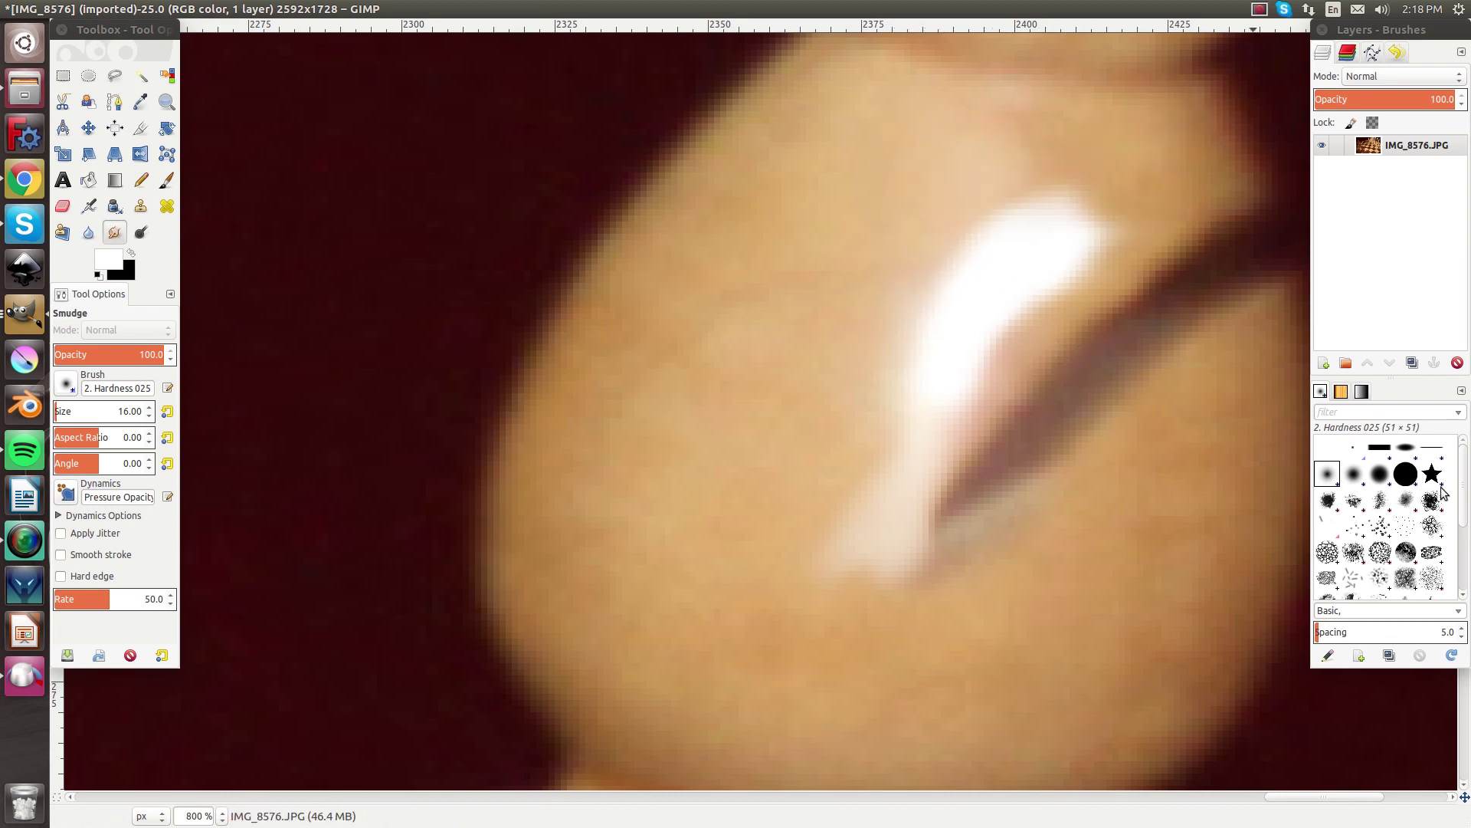
pyautogui.hotkey('ctrl', 'z')
pyautogui.hotkey('ctrl', 'z')
pyautogui.hotkey('ctrl', 'z')
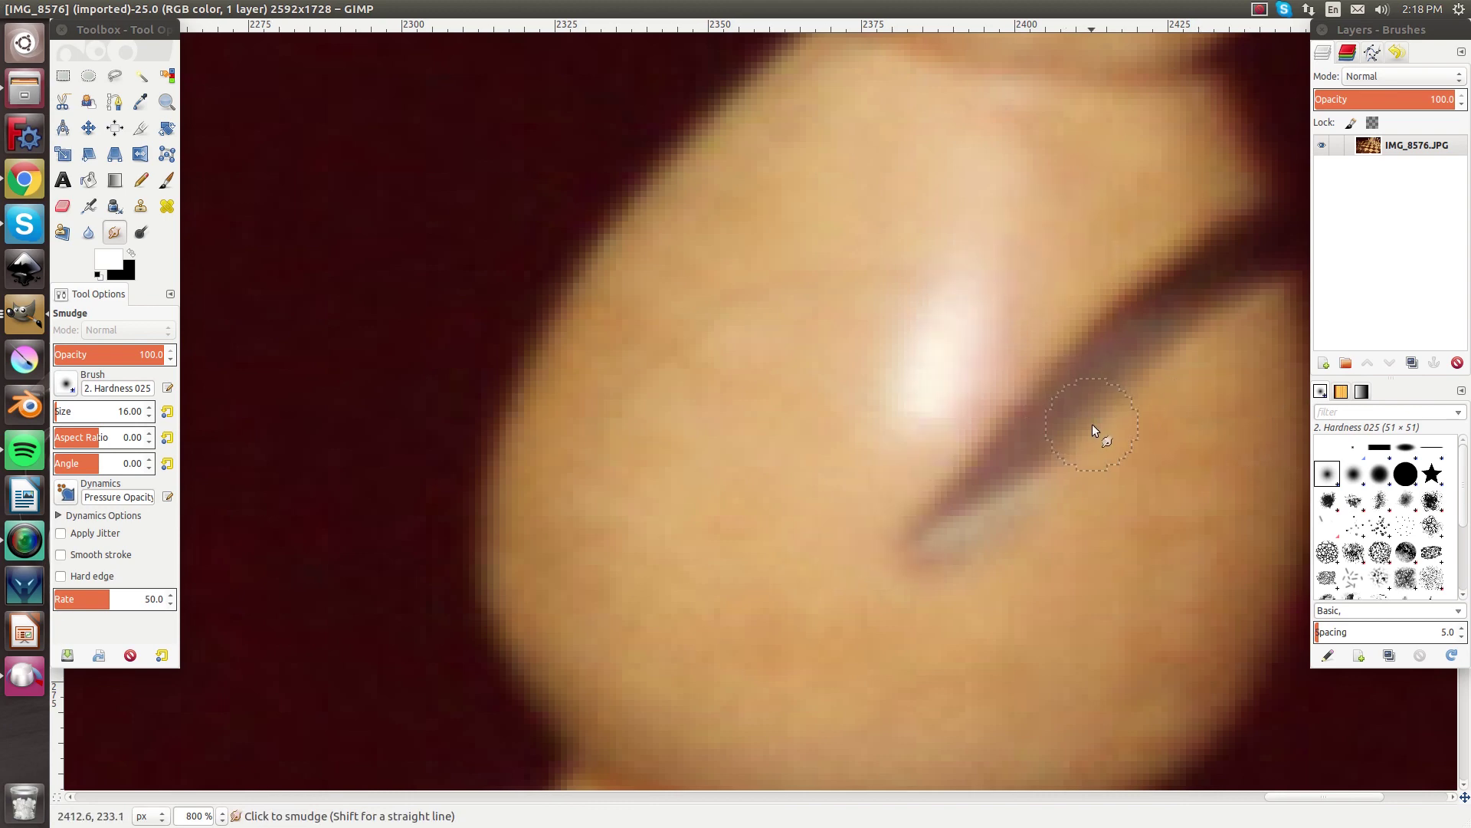
pyautogui.scroll(-6, 1092, 424)
pyautogui.scroll(-2, 1076, 420)
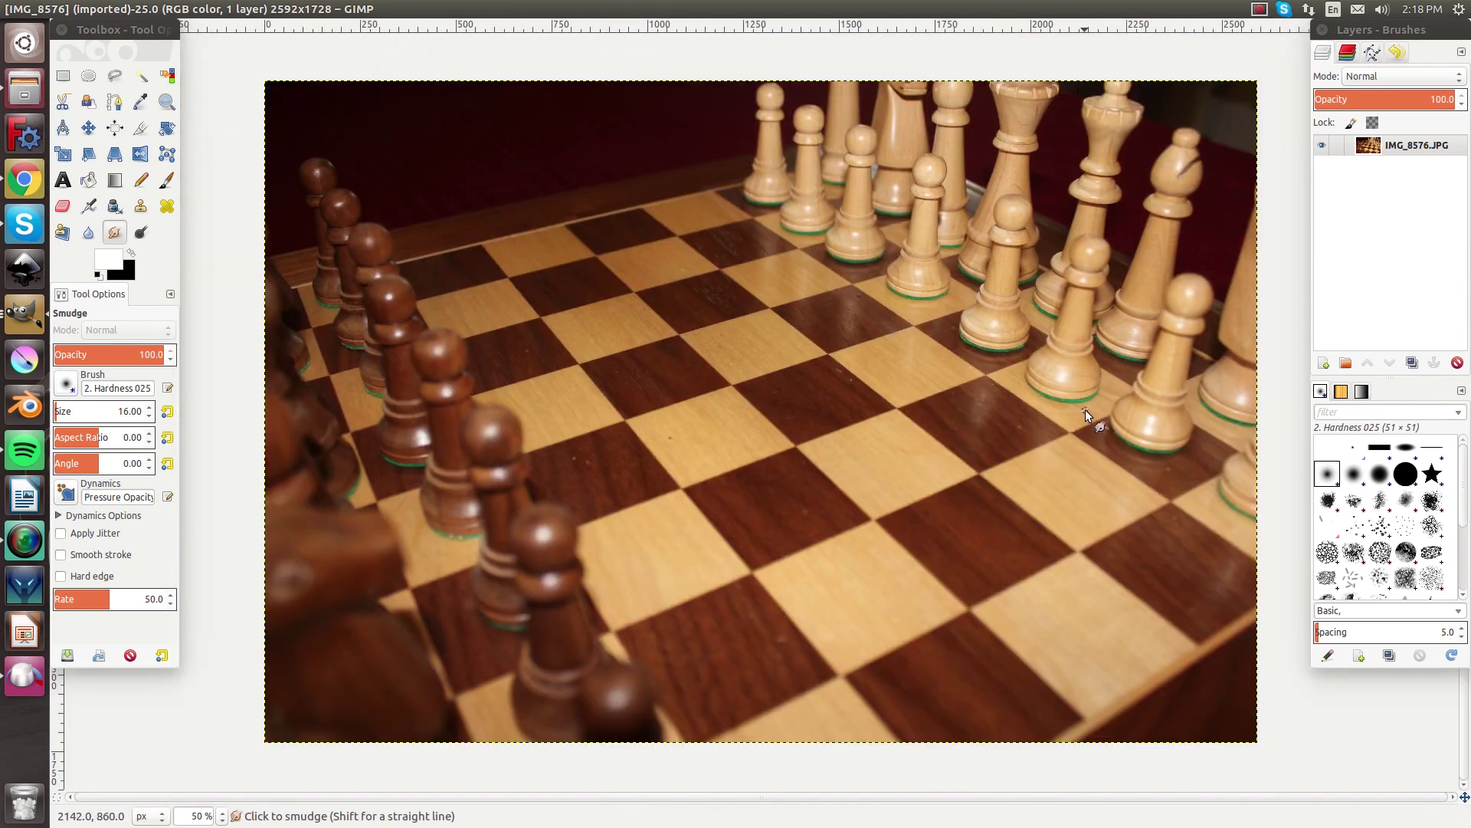